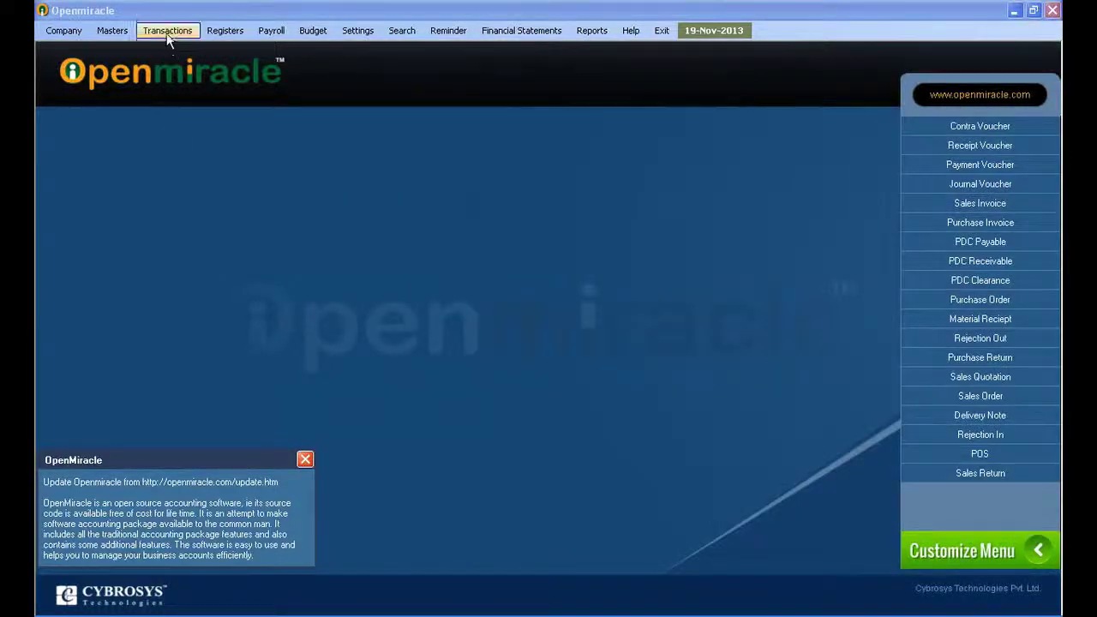
Step: Create a new payment voucher of type Payment Voucher with SBI as the bank/cash account
{"action": "left_click", "coordinate": [167, 32]}
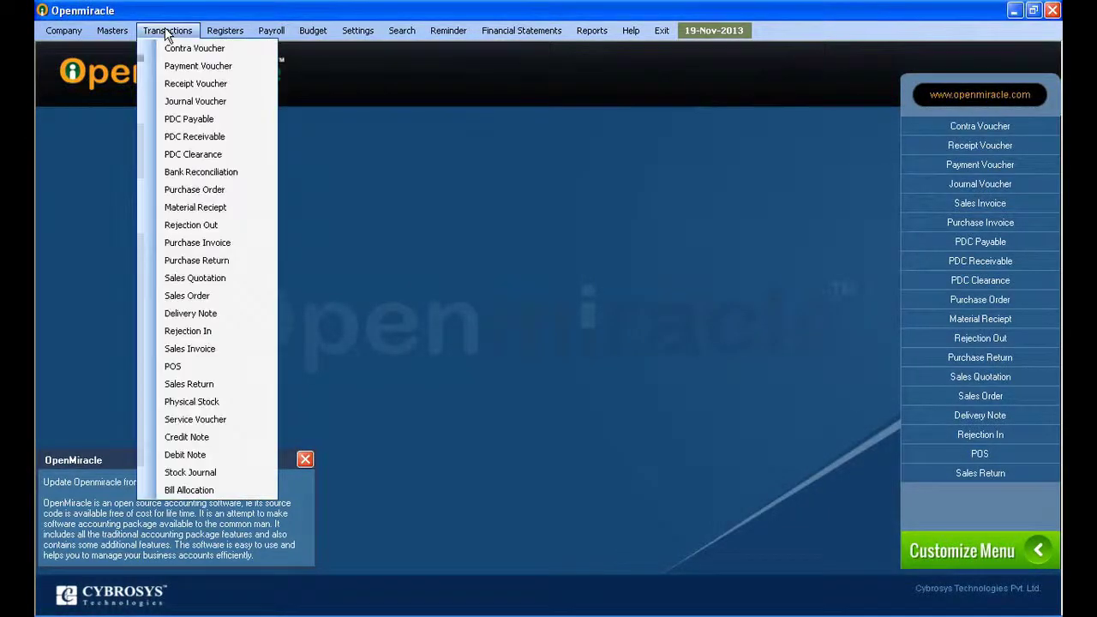
{"action": "left_click", "coordinate": [178, 71]}
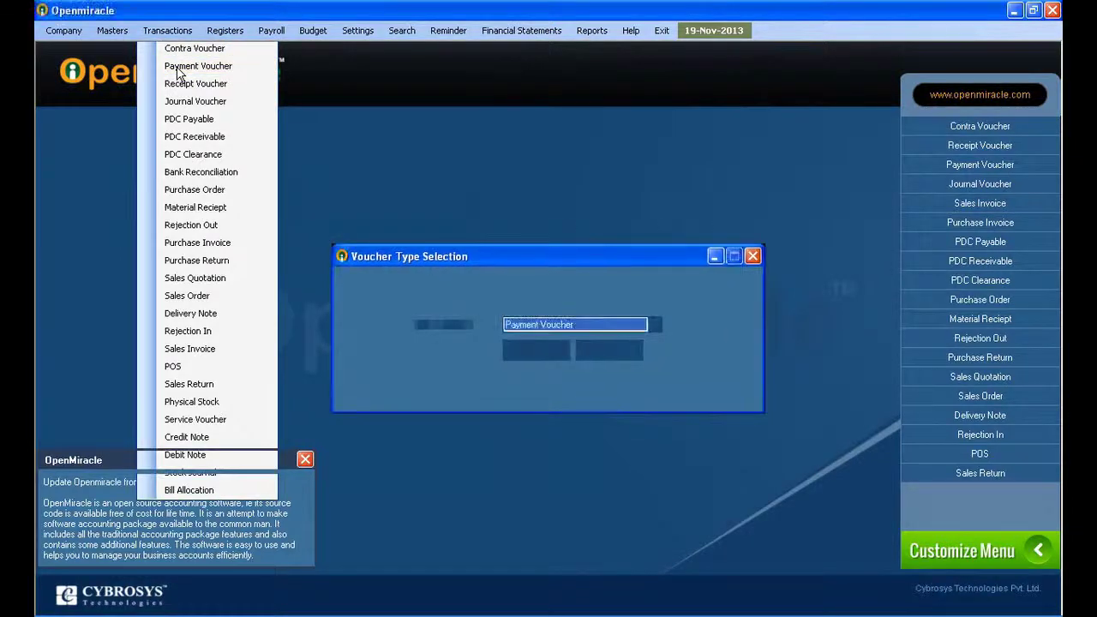
{"action": "key", "text": "Return"}
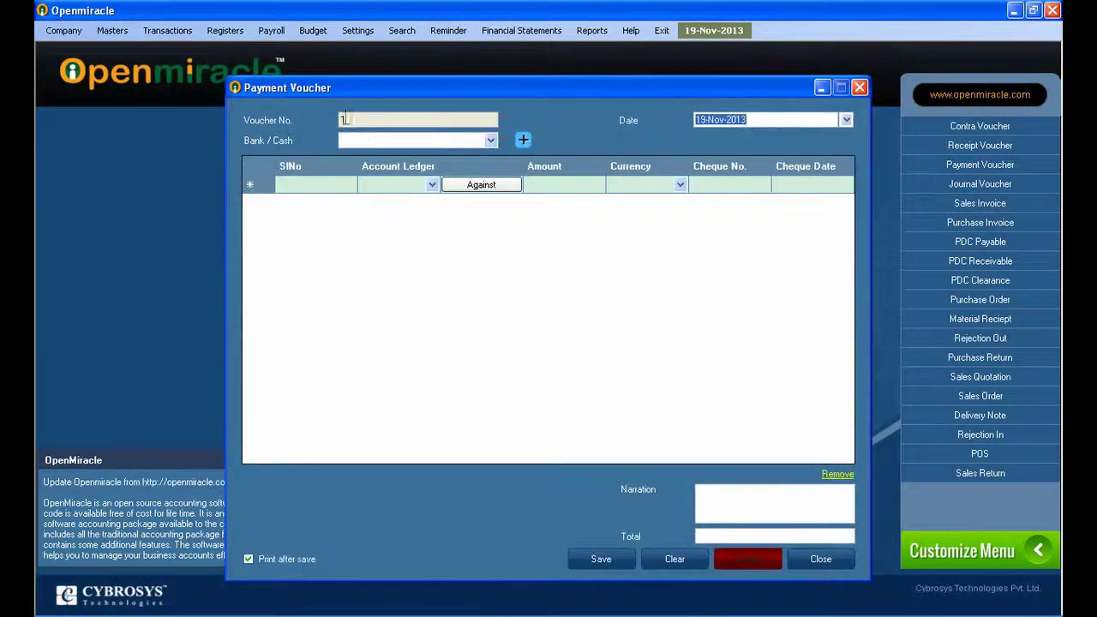
{"action": "left_click", "coordinate": [372, 143]}
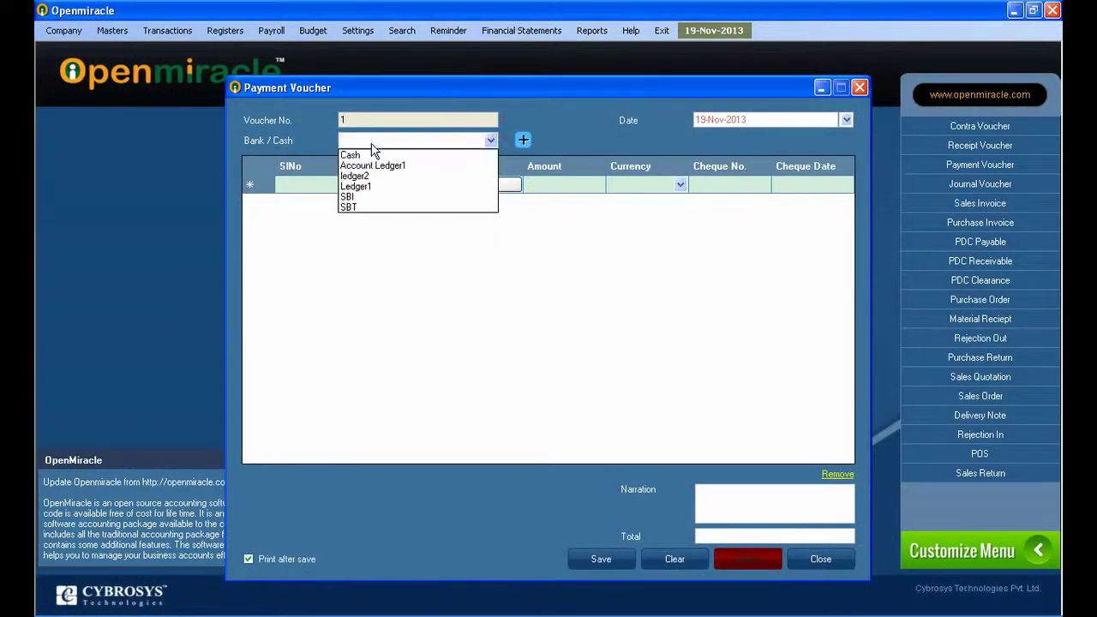
{"action": "left_click", "coordinate": [375, 199]}
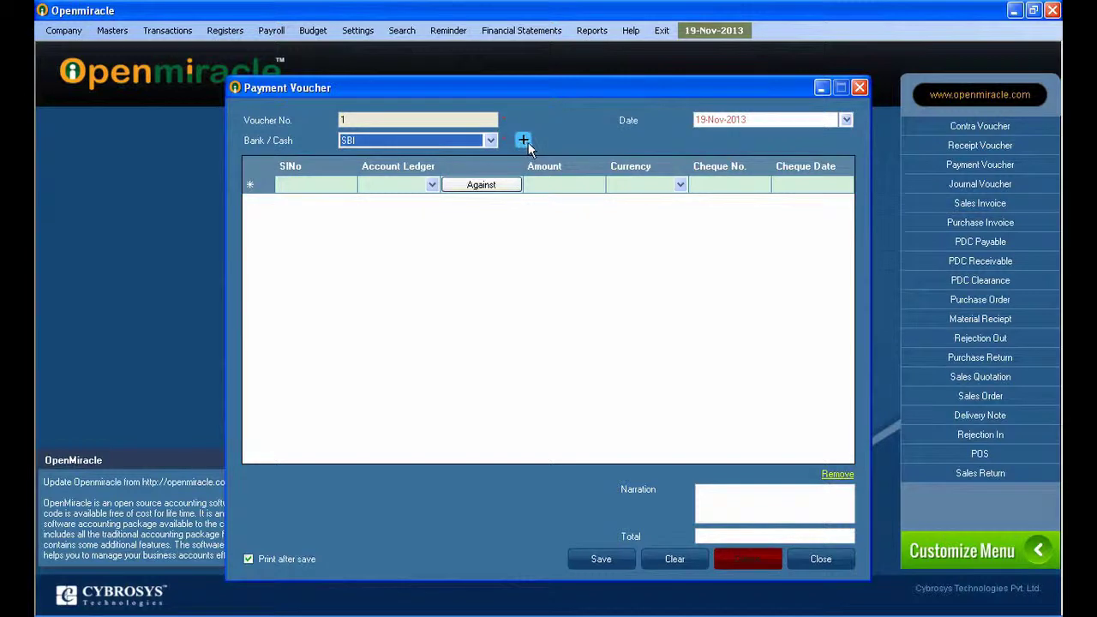
Step: Add a Salary ledger line to the voucher with an amount of 10000 in Rupee
{"action": "left_click", "coordinate": [410, 186]}
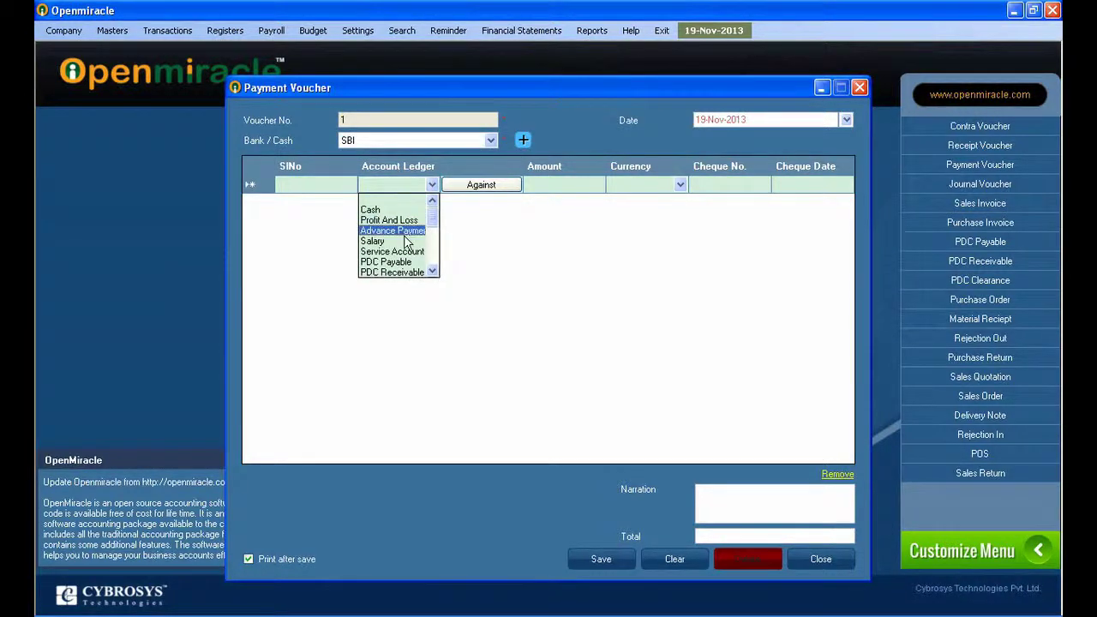
{"action": "left_click", "coordinate": [386, 241]}
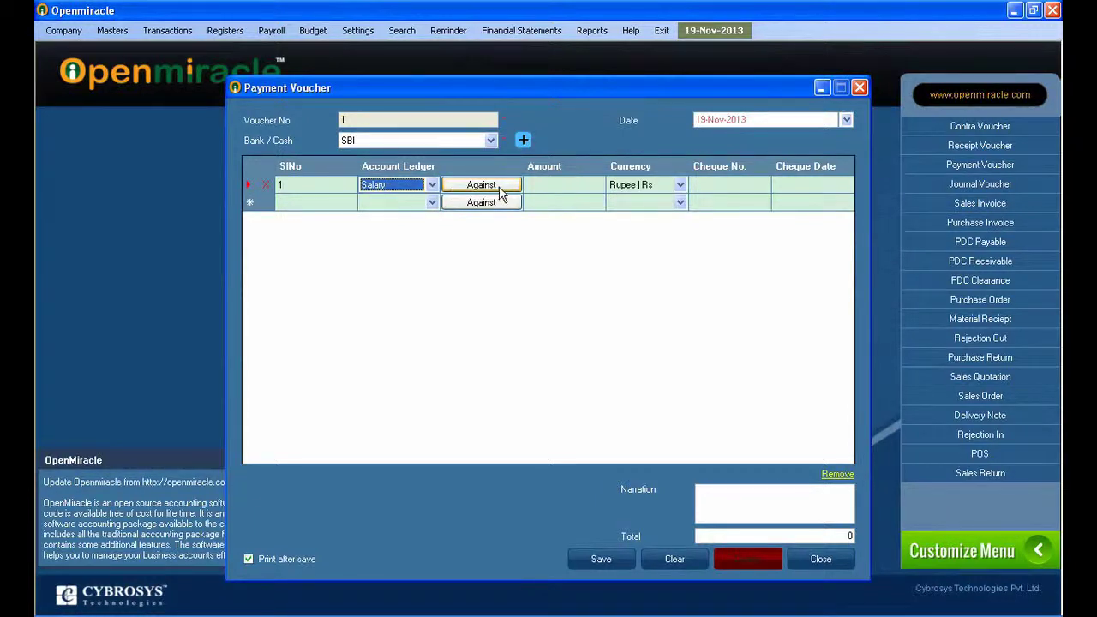
{"action": "left_click", "coordinate": [572, 187]}
{"action": "left_click", "coordinate": [572, 186]}
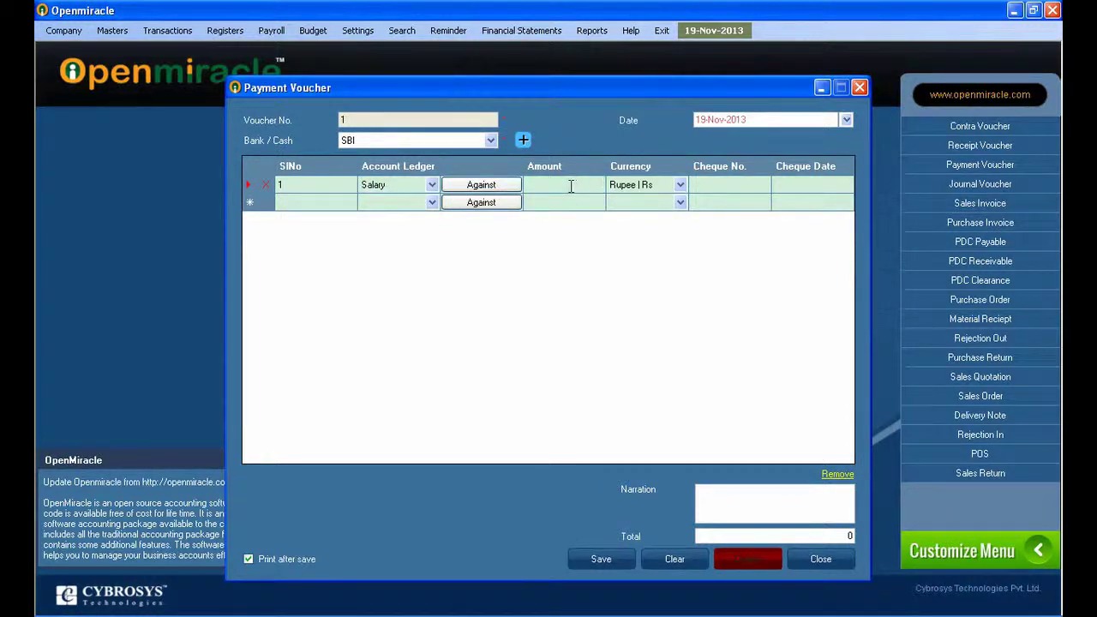
{"action": "type", "text": "0000"}
{"action": "left_click", "coordinate": [649, 186]}
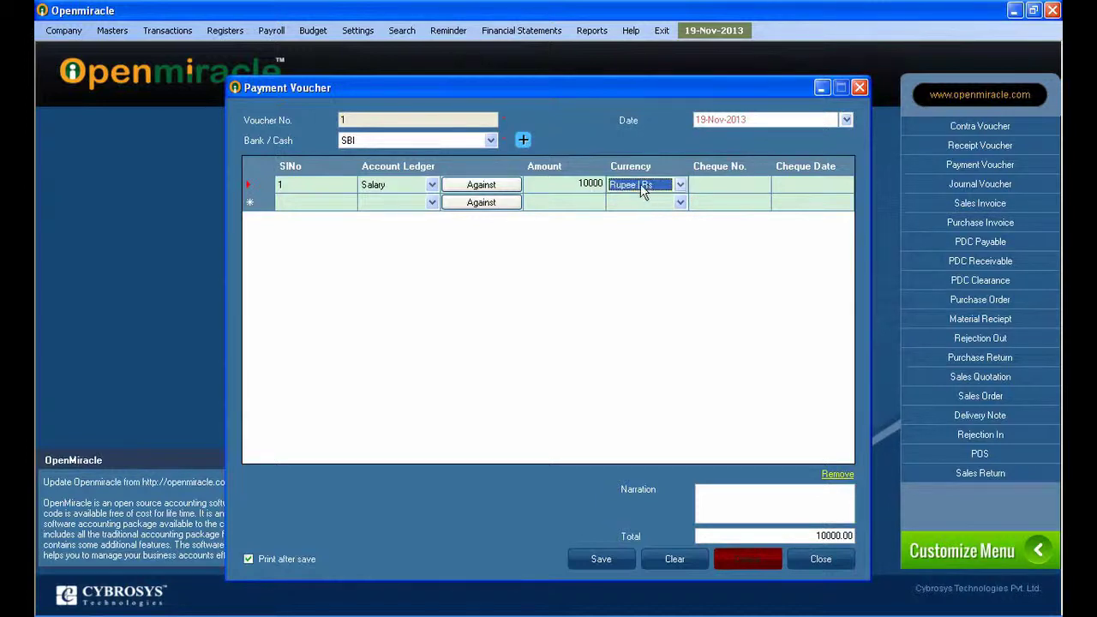
Step: Enter cheque number 124575KK and cheque date 15-Sep-2013 on the Salary line
{"action": "left_click", "coordinate": [727, 183]}
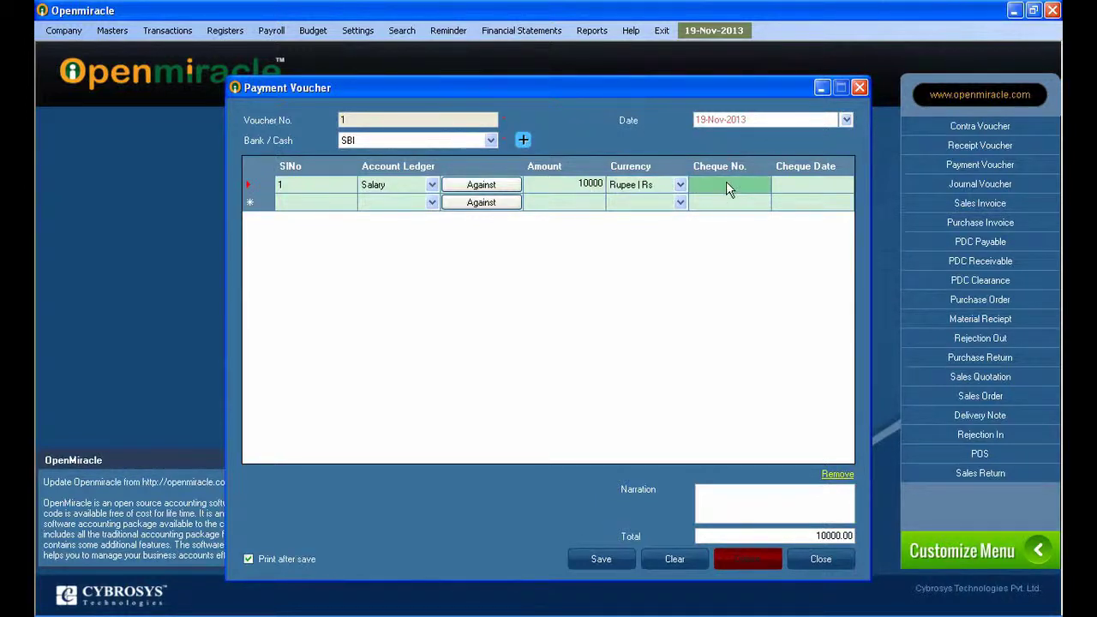
{"action": "type", "text": "124575KK"}
{"action": "left_click", "coordinate": [798, 190]}
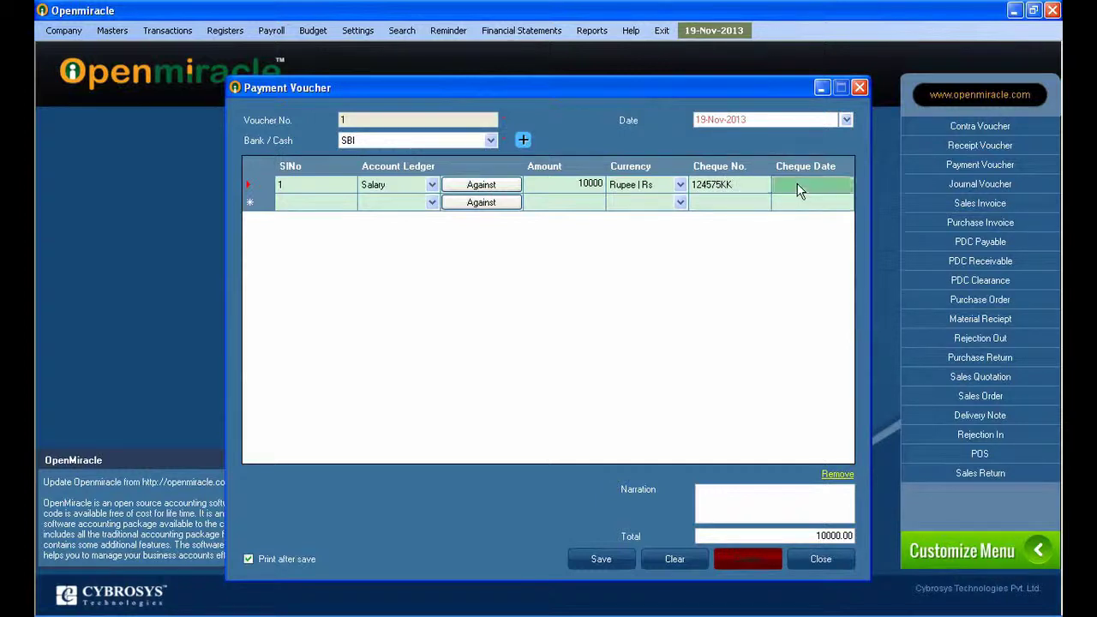
{"action": "type", "text": "15-9"}
{"action": "key", "text": "Tab"}
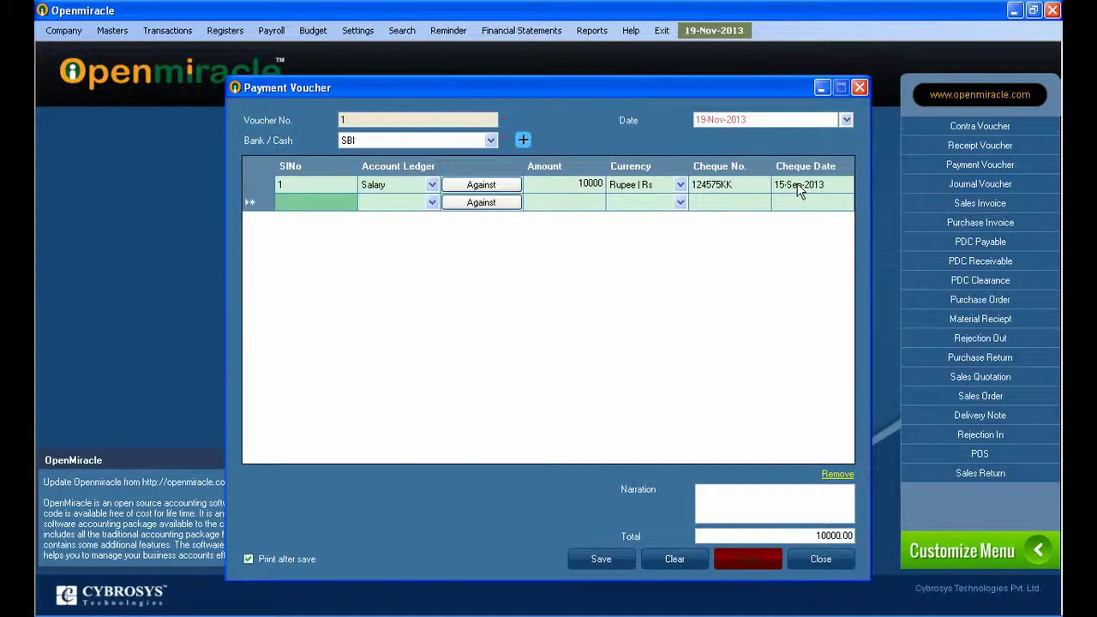
Step: Add a second voucher line for the person's ledger listed just before Account Ledger1 and open its party balance
{"action": "key", "text": "Tab"}
{"action": "left_click", "coordinate": [418, 202]}
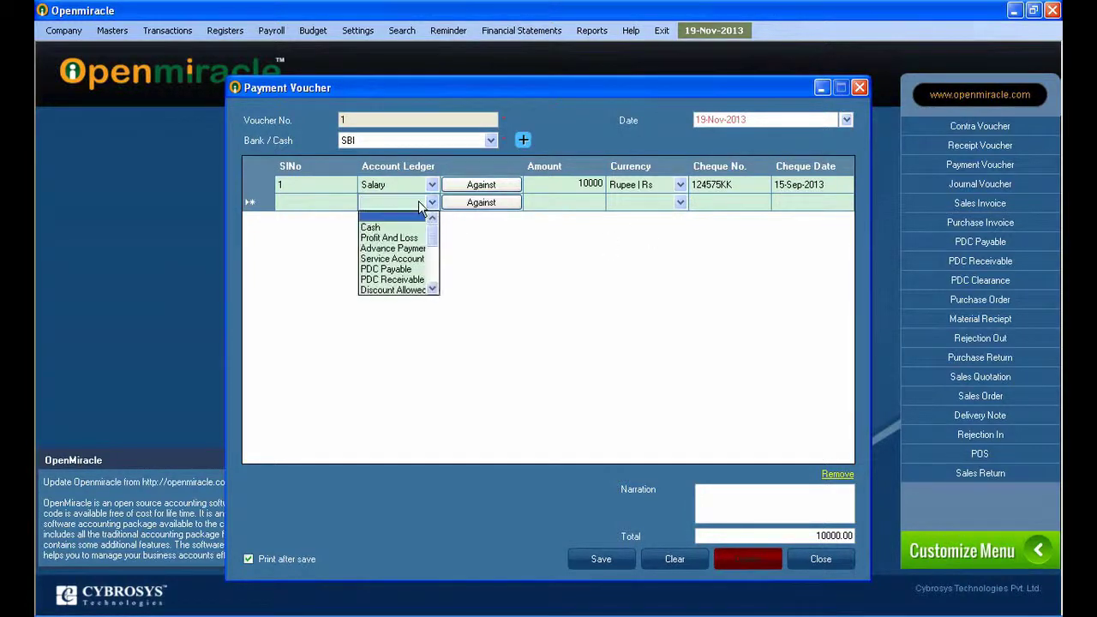
{"action": "scroll", "coordinate": [397, 281], "scroll_direction": "down", "scroll_amount": 1}
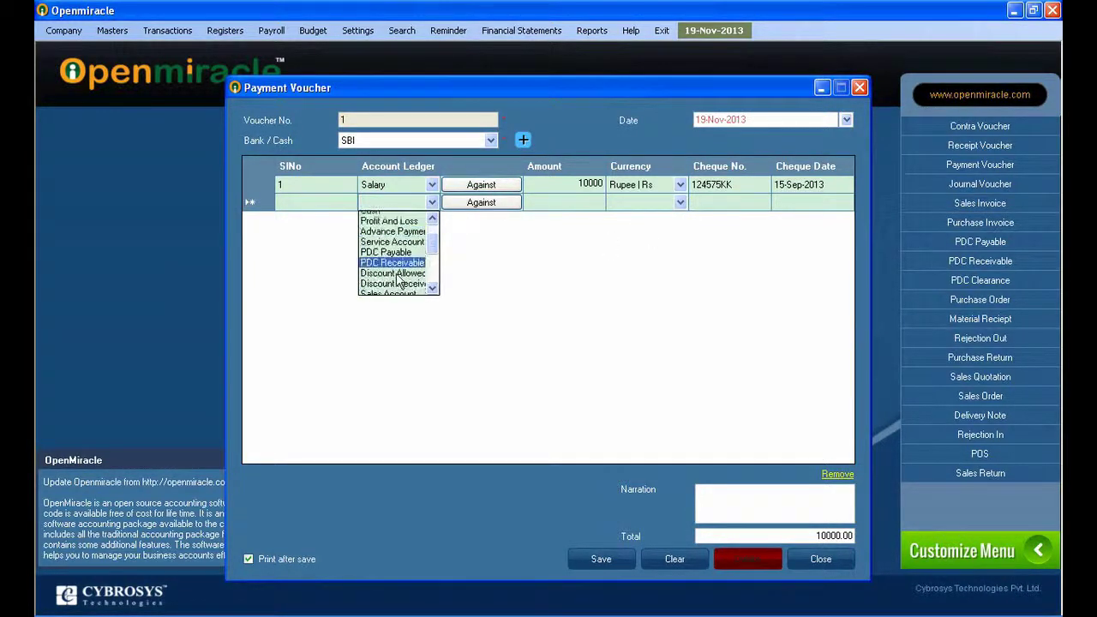
{"action": "scroll", "coordinate": [397, 282], "scroll_direction": "down", "scroll_amount": 3}
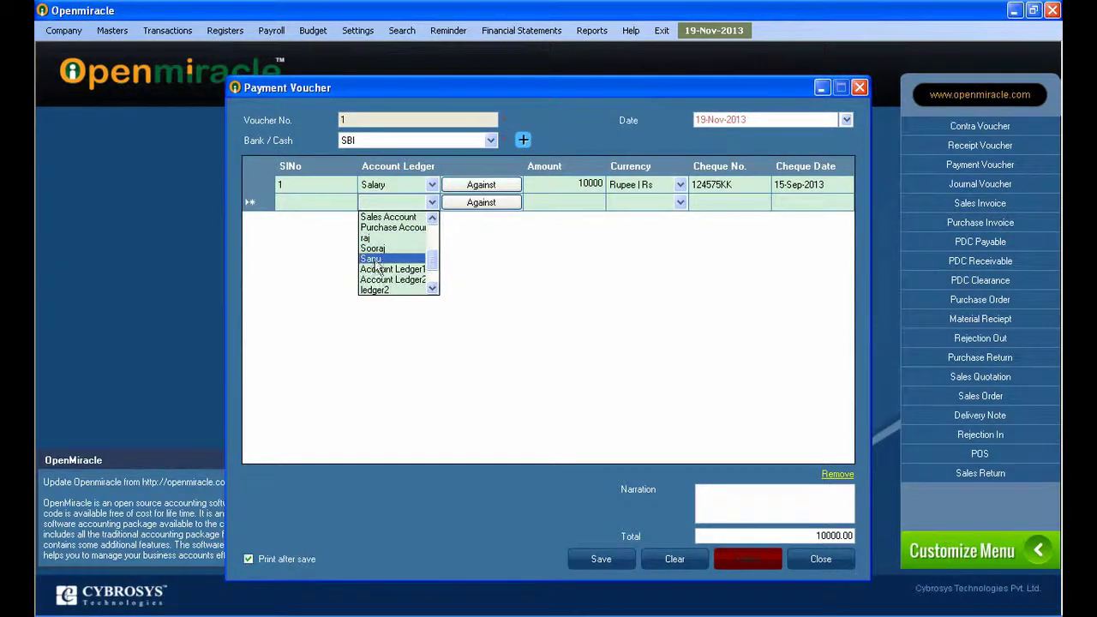
{"action": "left_click", "coordinate": [373, 260]}
{"action": "left_click", "coordinate": [481, 203]}
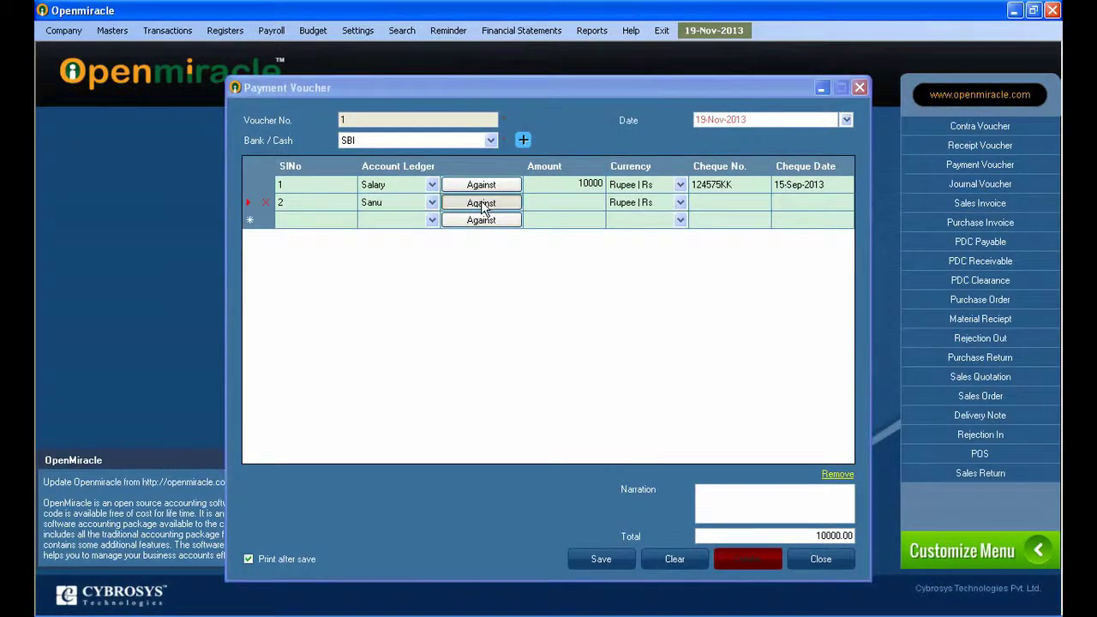
Step: Set the first party balance entry's reference to Against and its voucher type to Opening Balance
{"action": "left_click", "coordinate": [405, 148]}
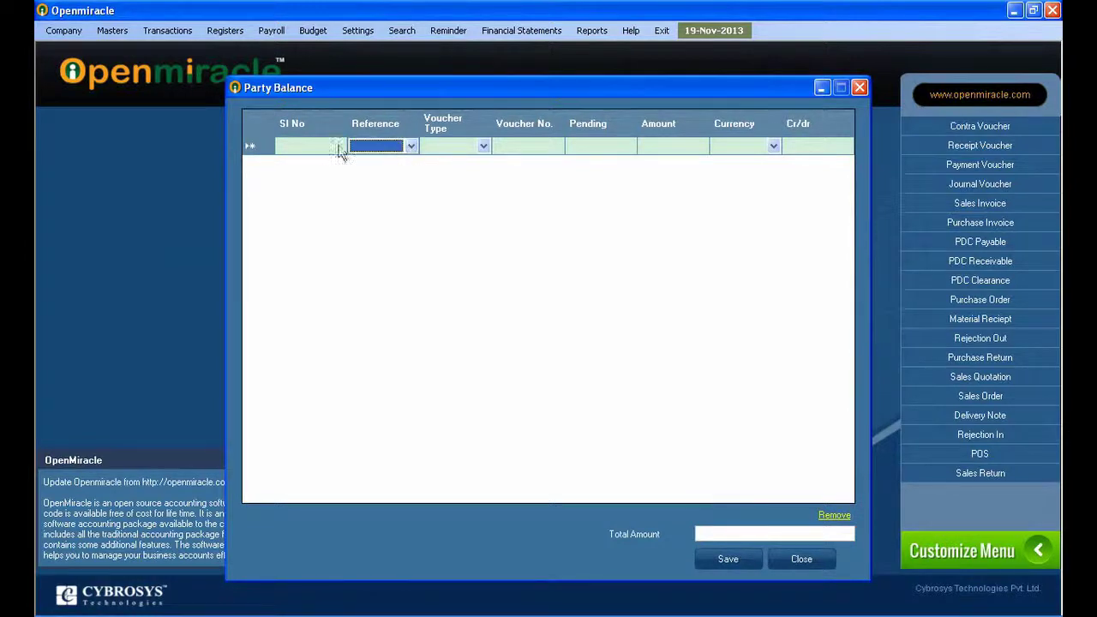
{"action": "left_click", "coordinate": [411, 146]}
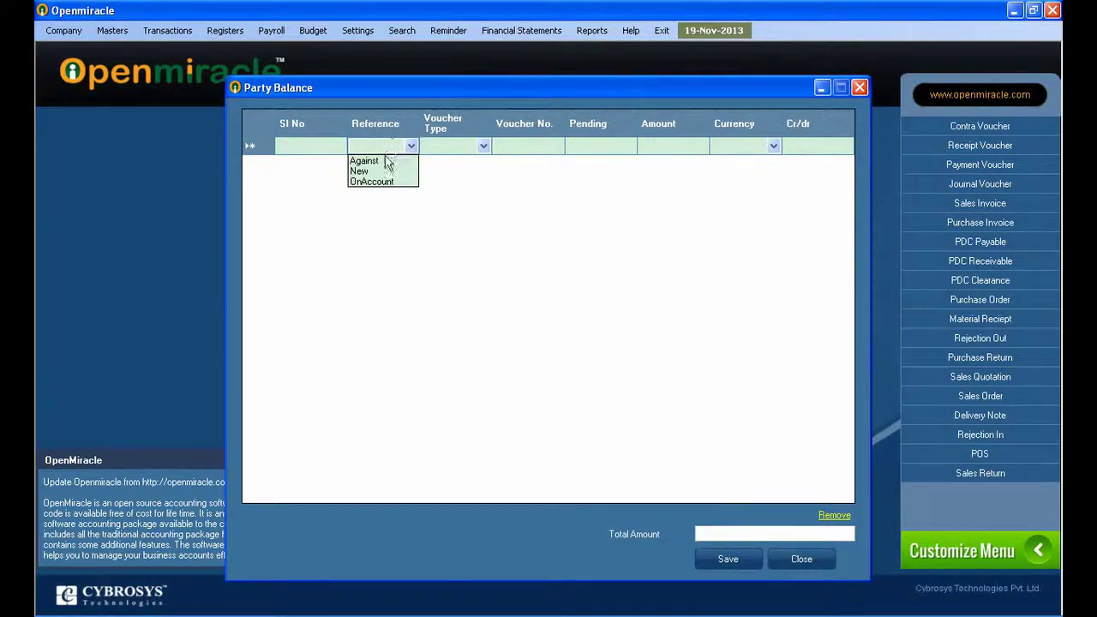
{"action": "left_click", "coordinate": [378, 161]}
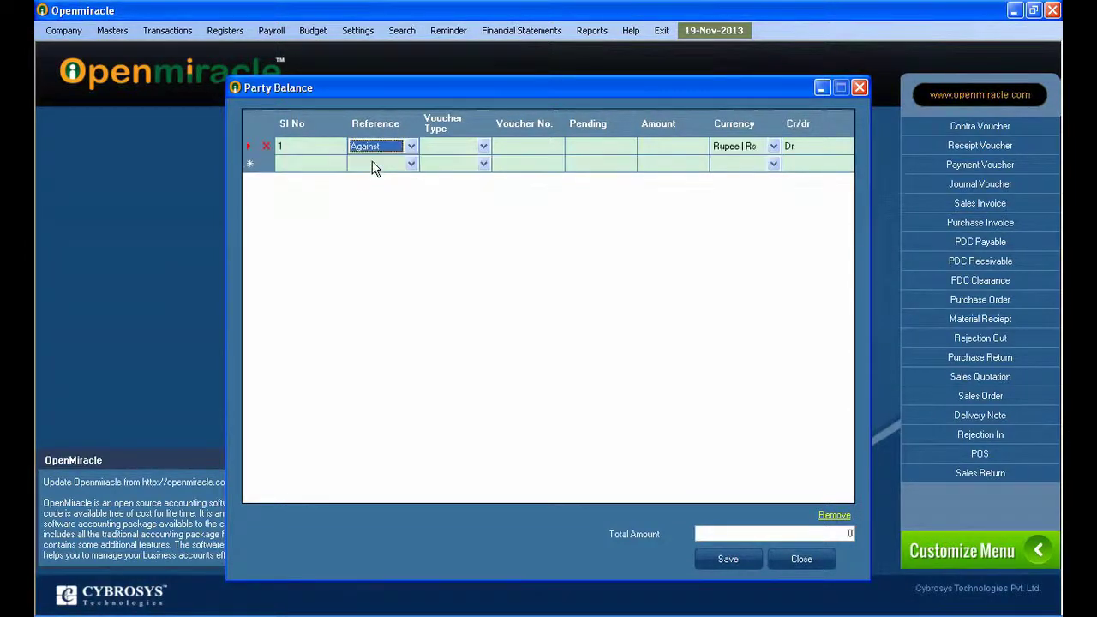
{"action": "left_click", "coordinate": [438, 150]}
{"action": "left_click", "coordinate": [437, 148]}
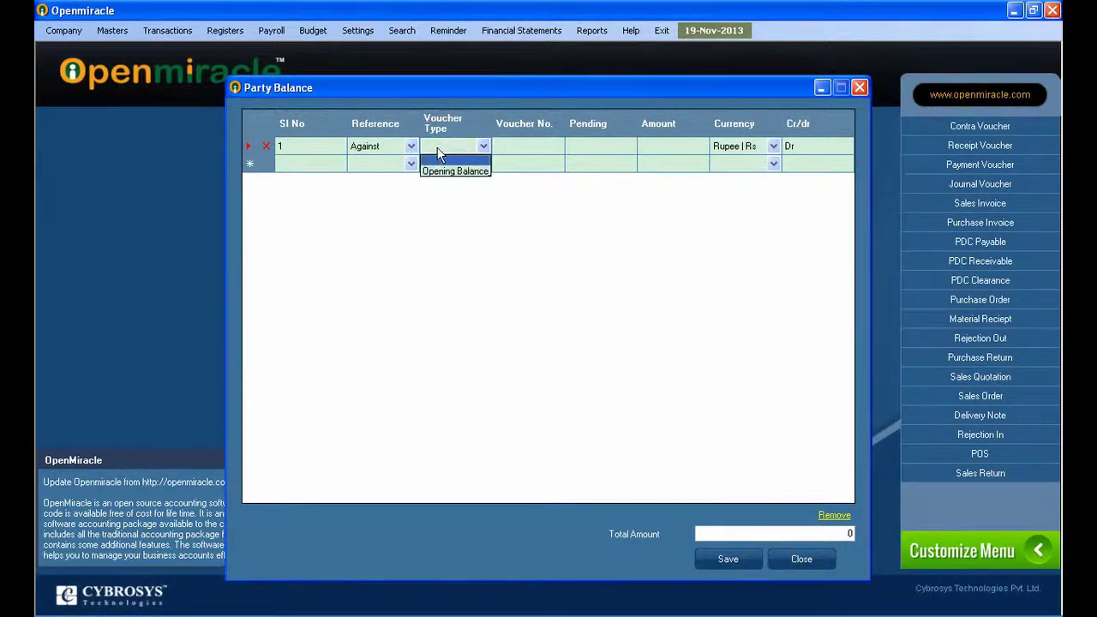
{"action": "left_click", "coordinate": [438, 171]}
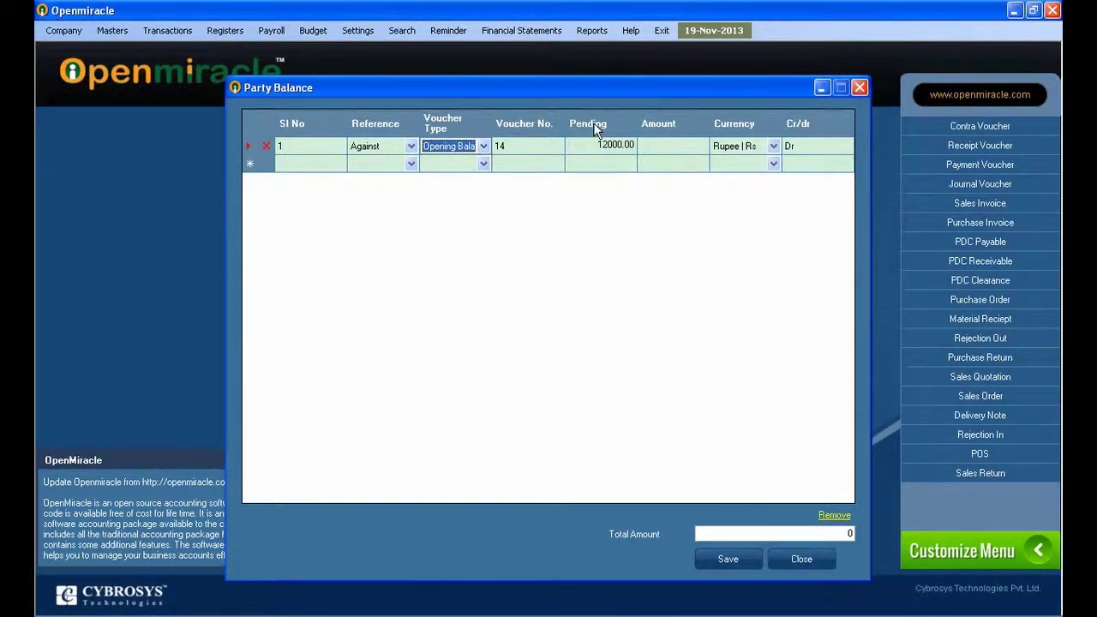
Step: Enter an amount of 100 against the opening balance and save the party balance
{"action": "left_click", "coordinate": [657, 148]}
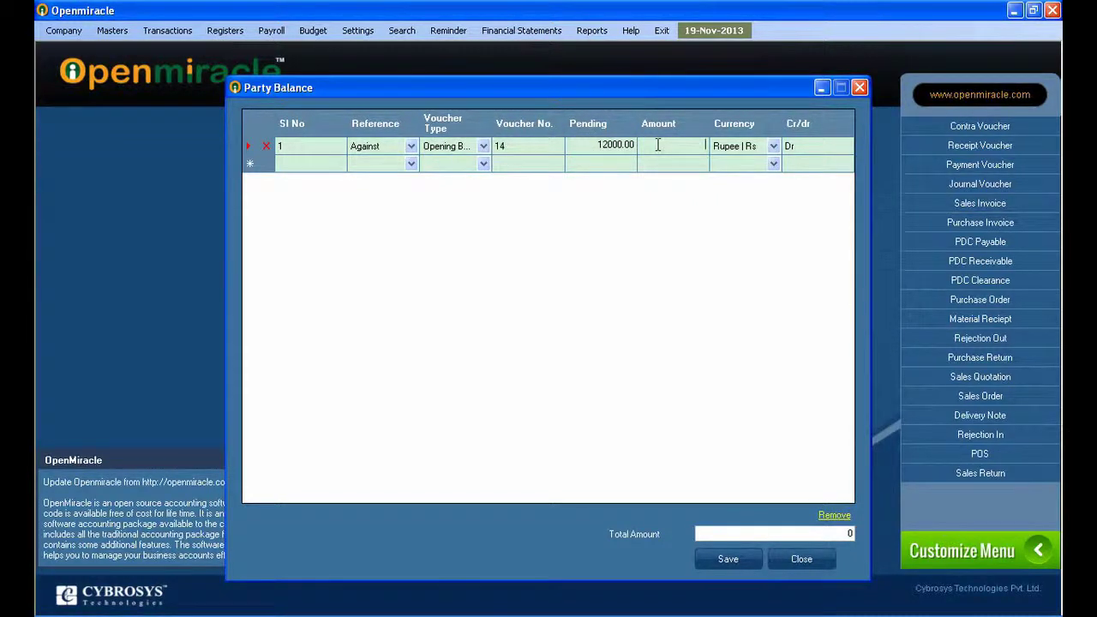
{"action": "type", "text": "12"}
{"action": "type", "text": "000"}
{"action": "key", "text": "BackSpace"}
{"action": "left_click", "coordinate": [696, 163]}
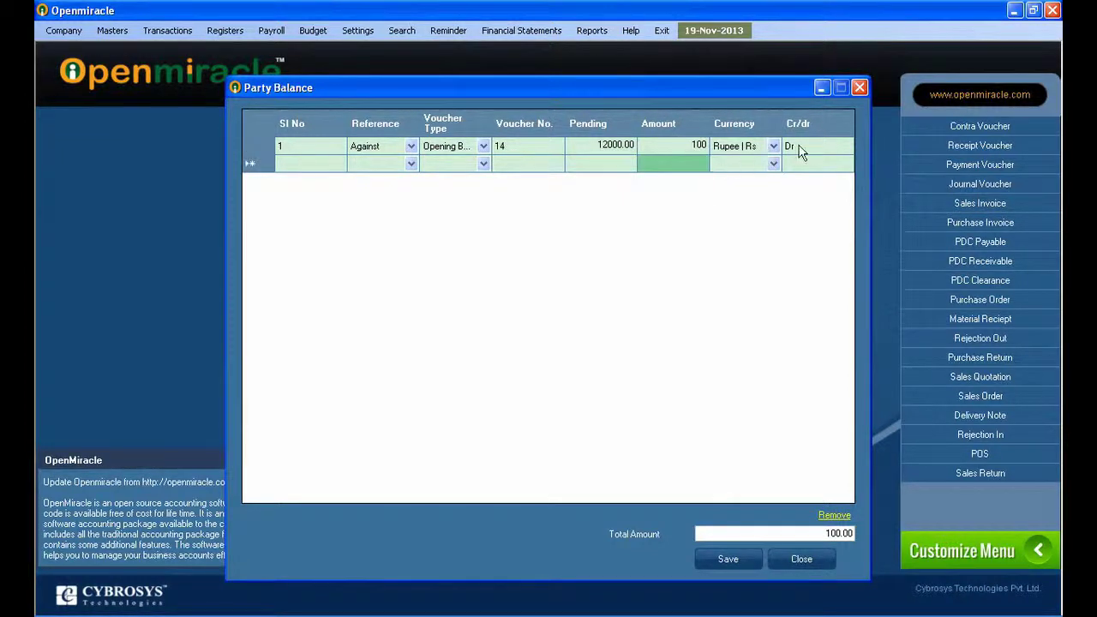
{"action": "left_click", "coordinate": [728, 559]}
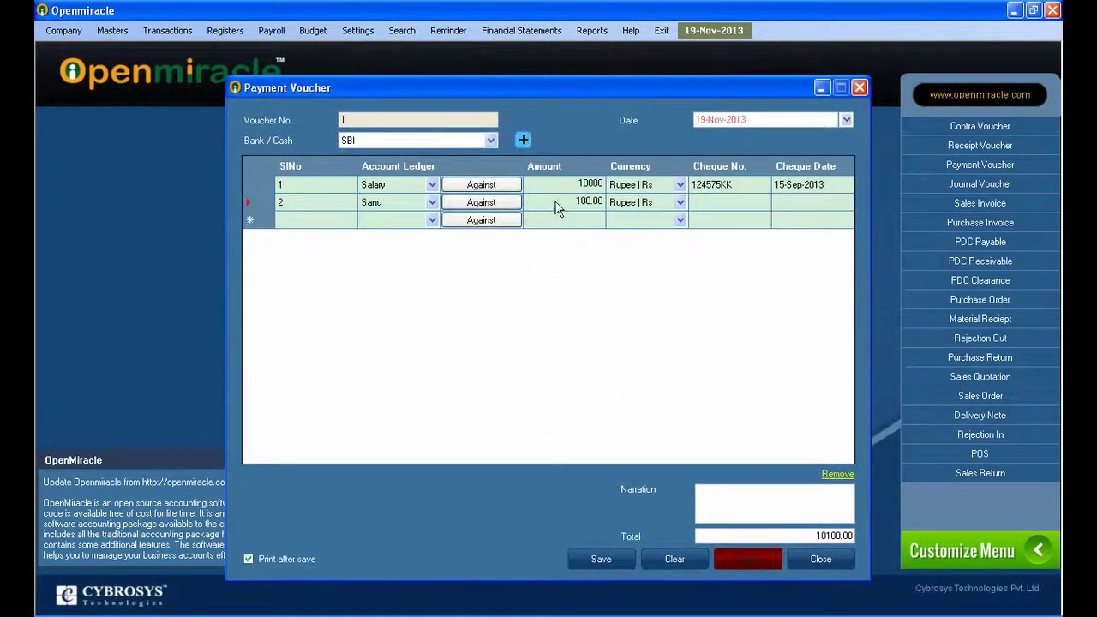
{"action": "left_click", "coordinate": [703, 208]}
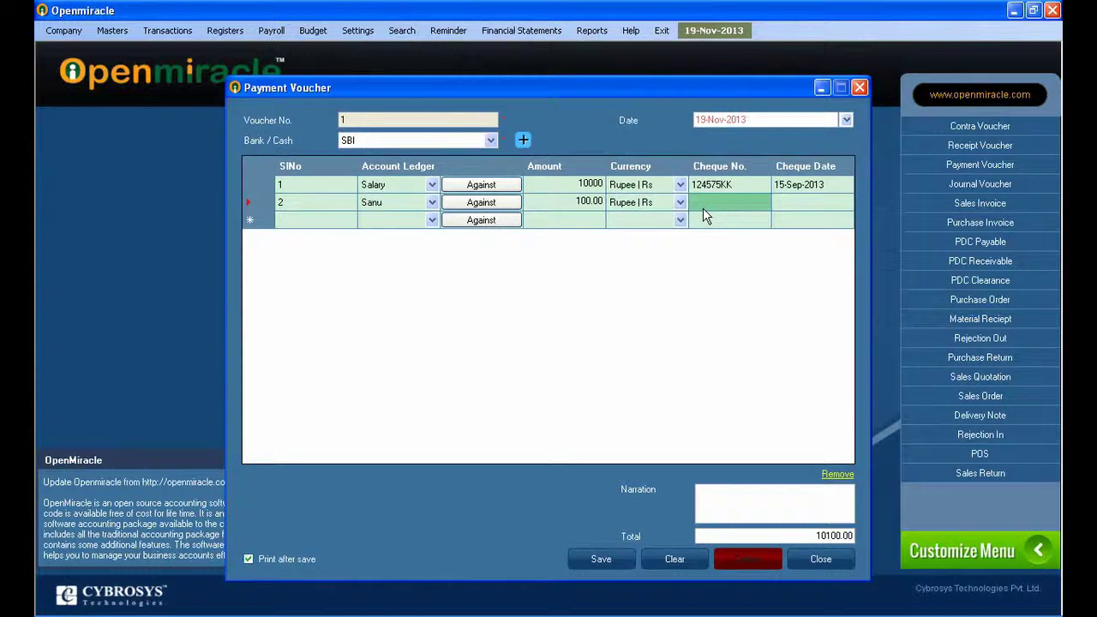
{"action": "left_click", "coordinate": [612, 557]}
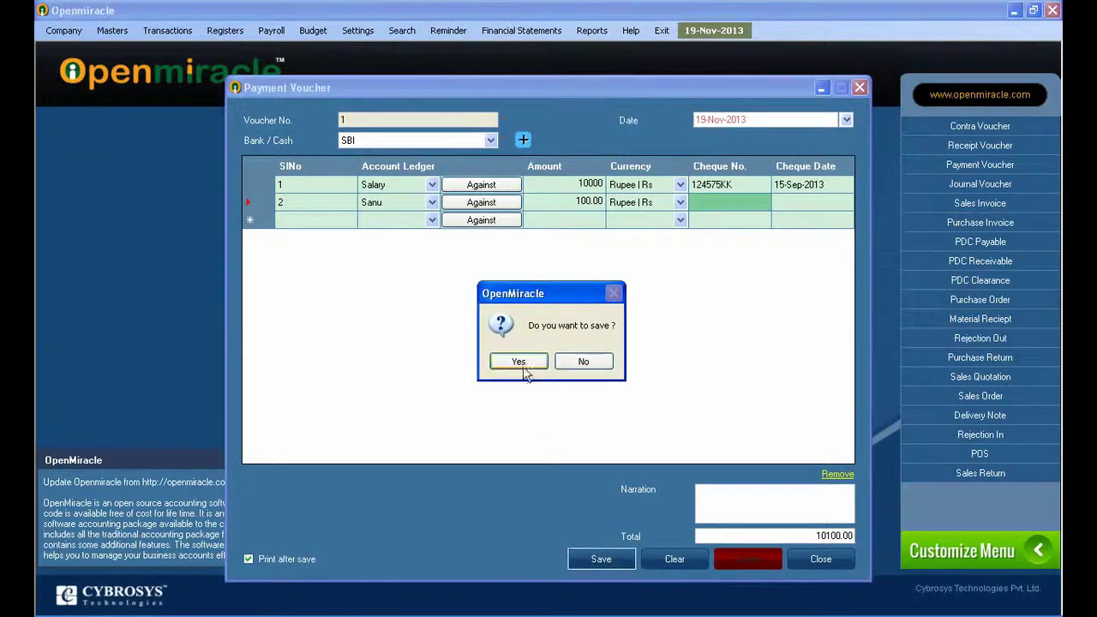
{"action": "left_click", "coordinate": [584, 363]}
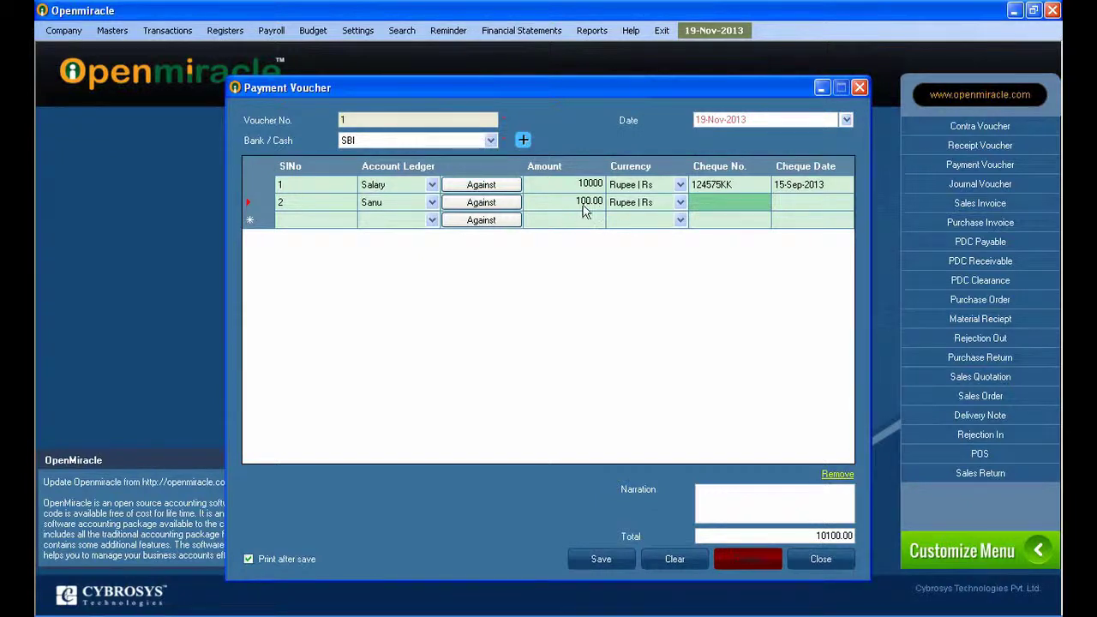
Step: Enter cheque number 1224578 and cheque date 15-Jun-2013 on the second voucher line
{"action": "left_click", "coordinate": [731, 201]}
{"action": "type", "text": "12"}
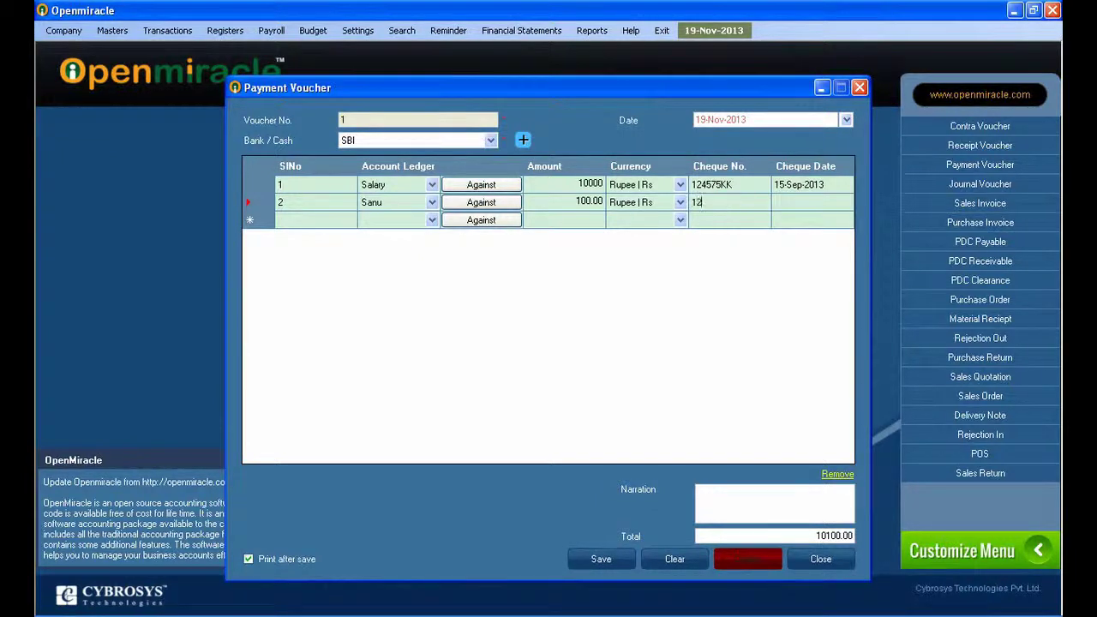
{"action": "type", "text": "24578"}
{"action": "left_click", "coordinate": [741, 225]}
{"action": "left_click", "coordinate": [806, 211]}
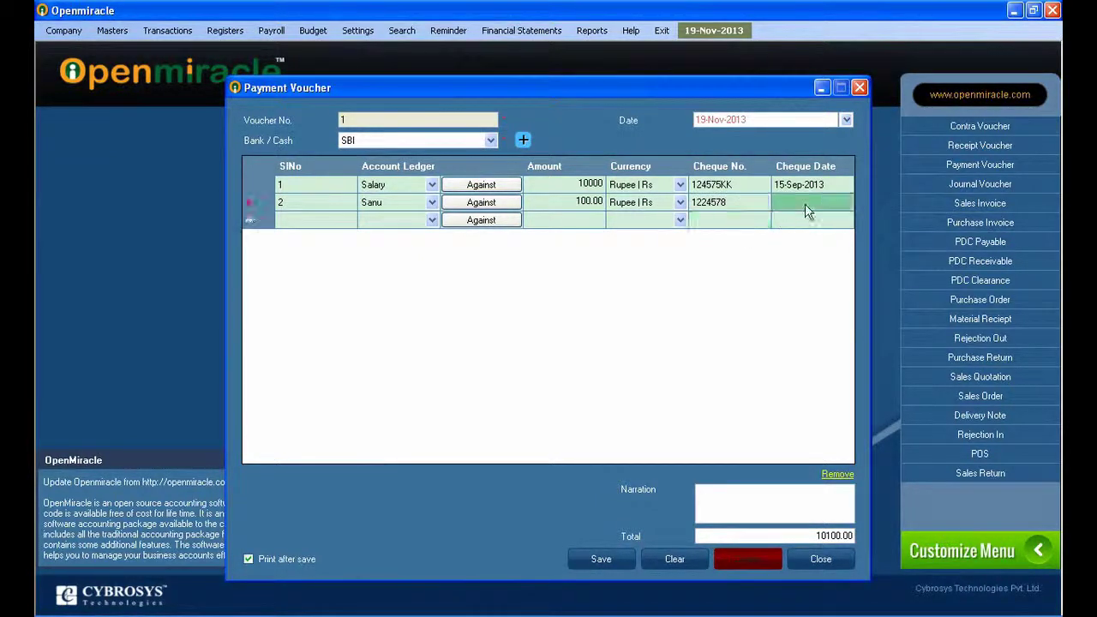
{"action": "left_click", "coordinate": [806, 207]}
{"action": "type", "text": "15"}
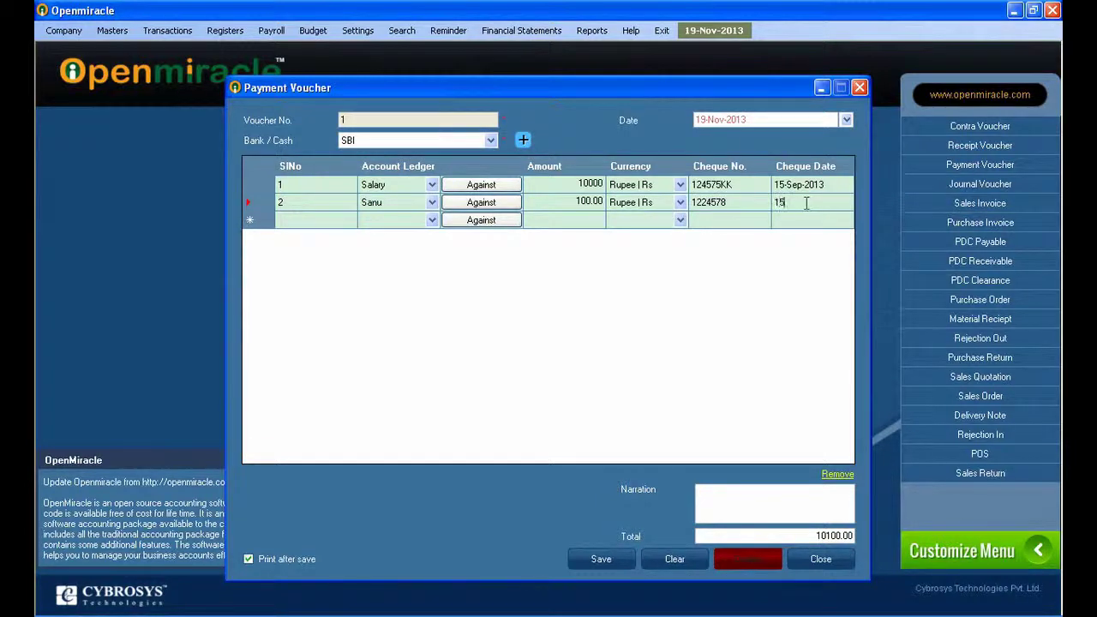
{"action": "type", "text": "/6/2013"}
{"action": "key", "text": "Return"}
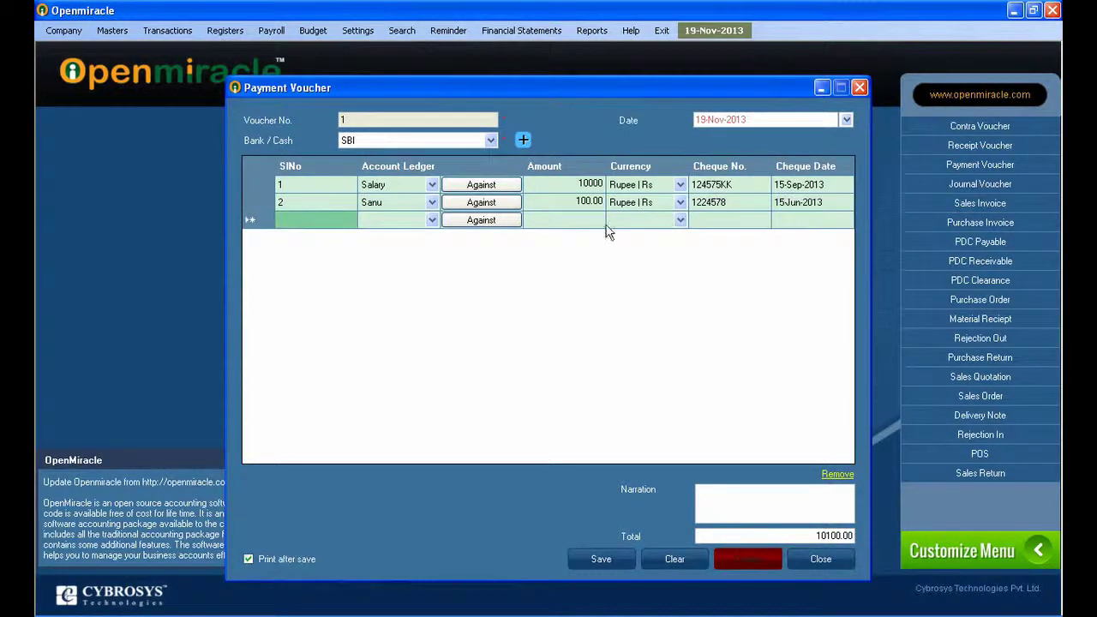
{"action": "left_click", "coordinate": [604, 224]}
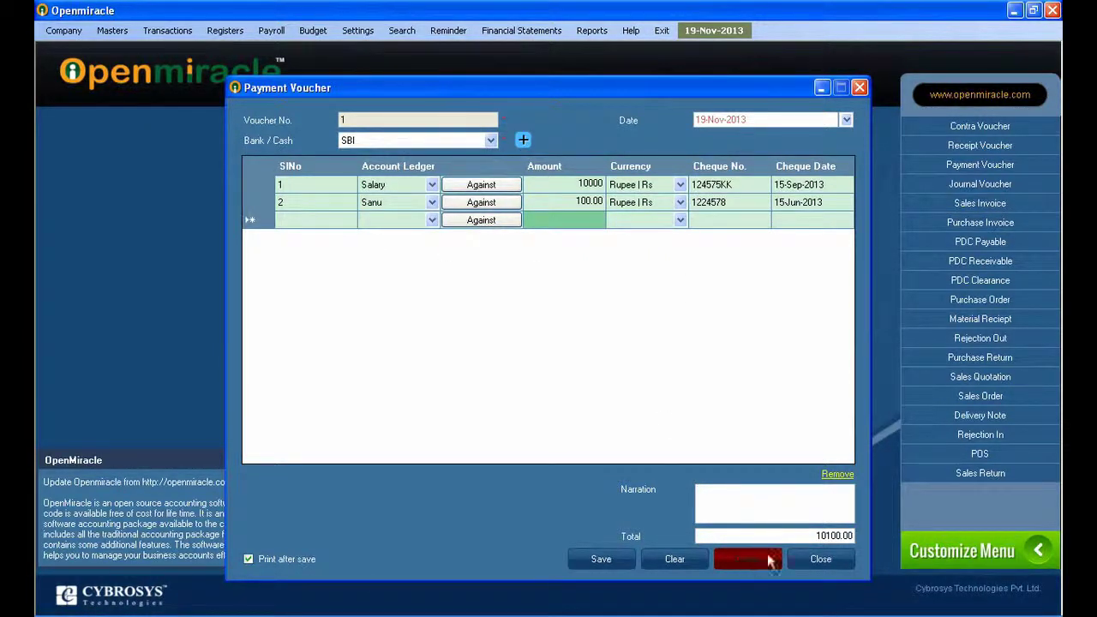
Step: Save the payment voucher, confirming the save and dismissing the notice
{"action": "left_click", "coordinate": [604, 560]}
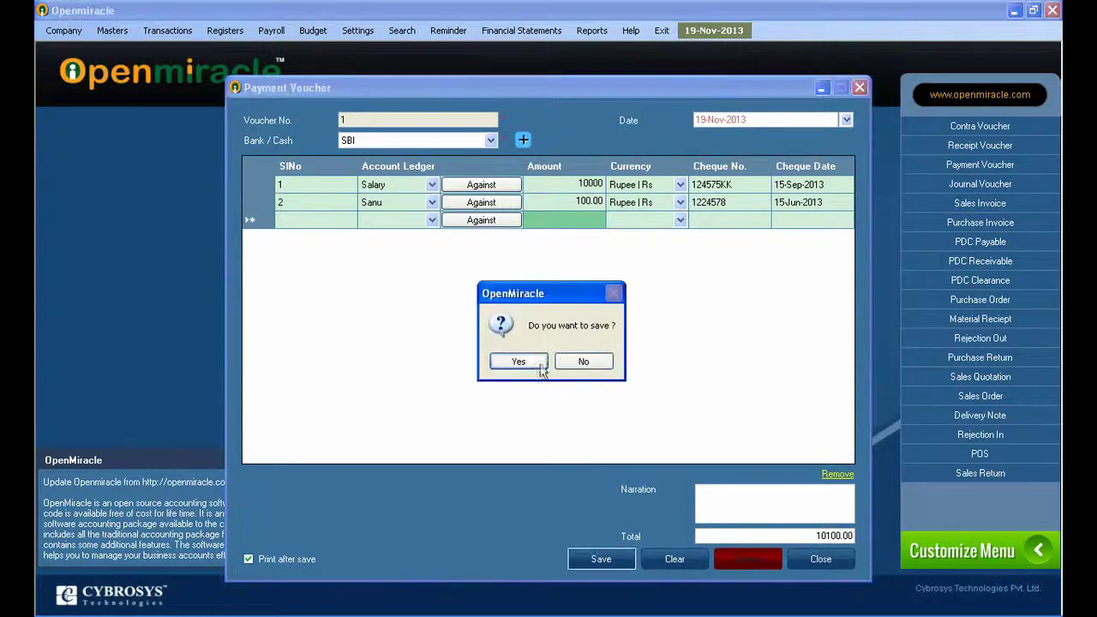
{"action": "left_click", "coordinate": [515, 361]}
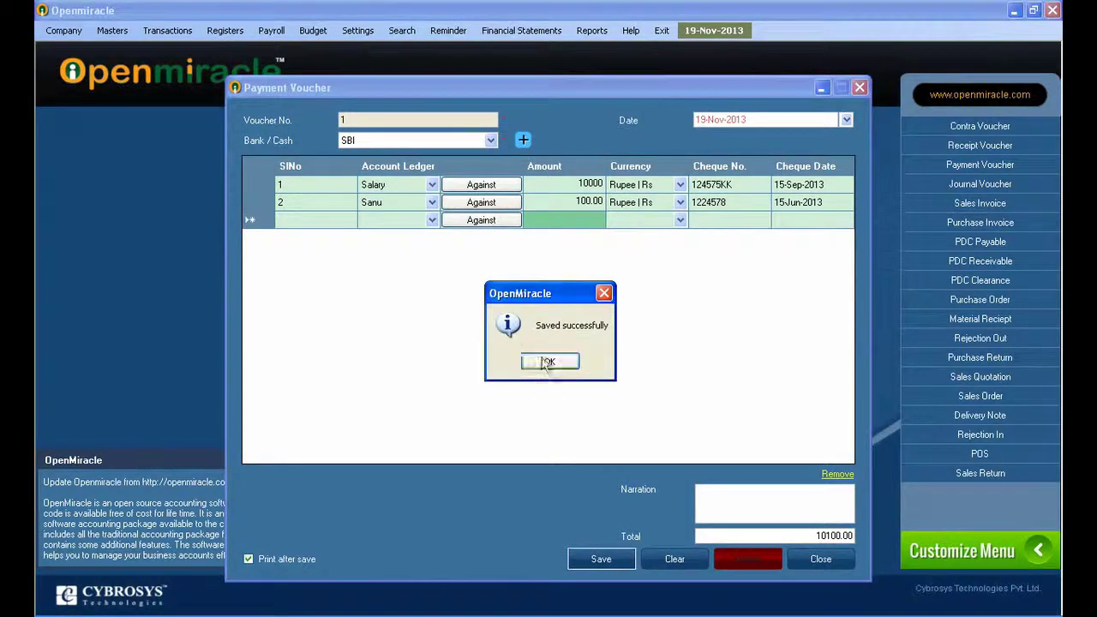
{"action": "left_click", "coordinate": [541, 362]}
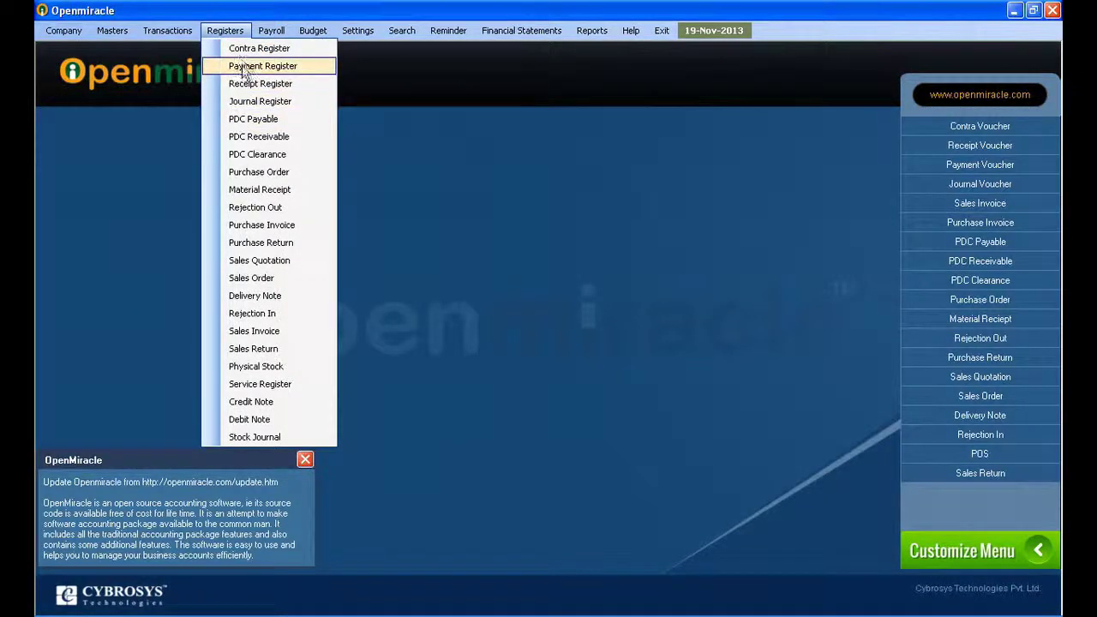
Step: Open the Payment Register and search it for payment vouchers made from the SBI account
{"action": "left_click", "coordinate": [243, 69]}
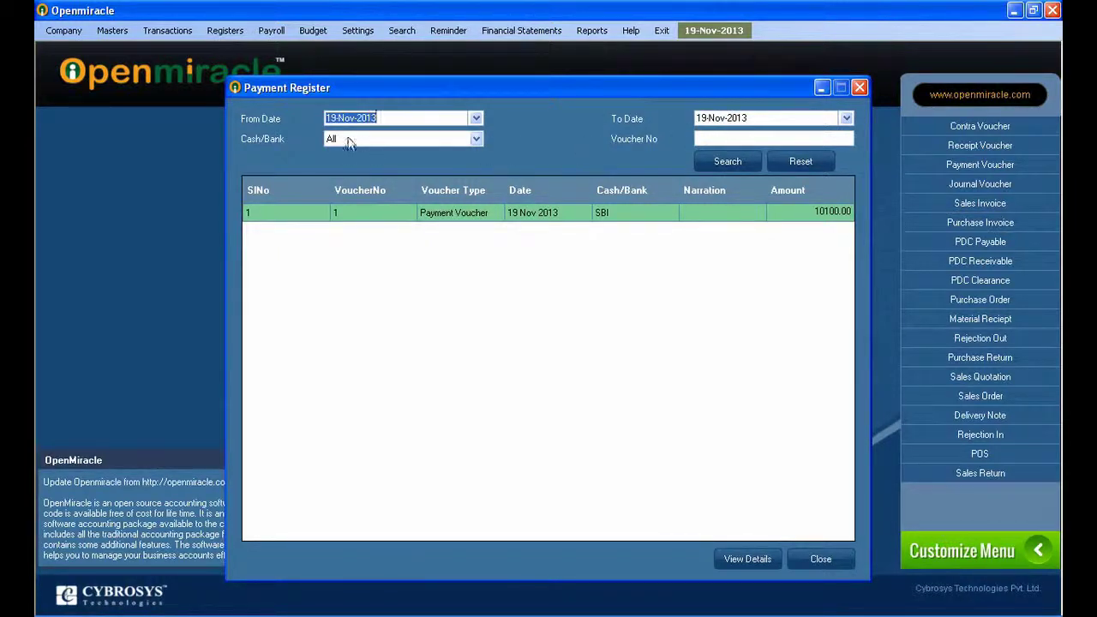
{"action": "left_click", "coordinate": [352, 139]}
{"action": "left_click", "coordinate": [355, 214]}
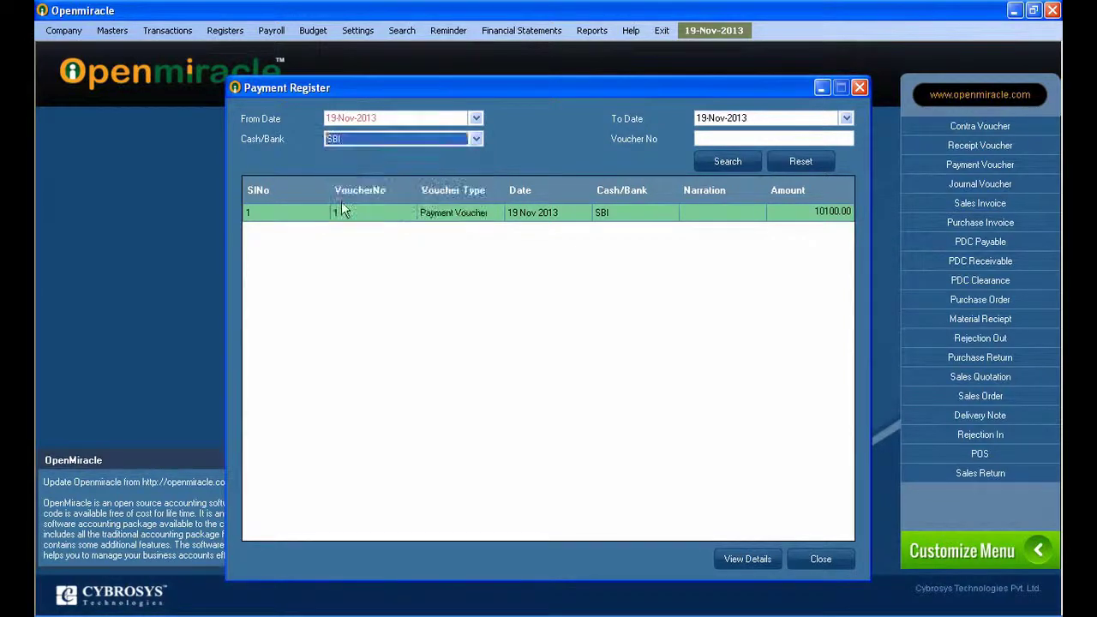
{"action": "left_click", "coordinate": [727, 161]}
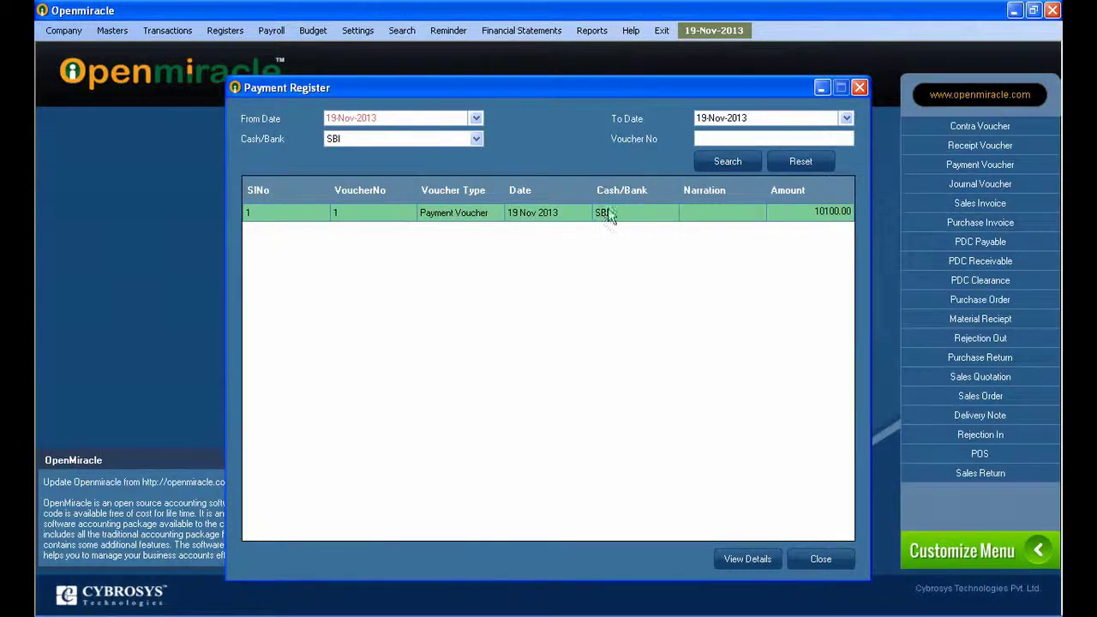
Step: Open the SBI payment voucher, set the second line's opening balance amount to 1200, and save the party balance
{"action": "double_click", "coordinate": [476, 214]}
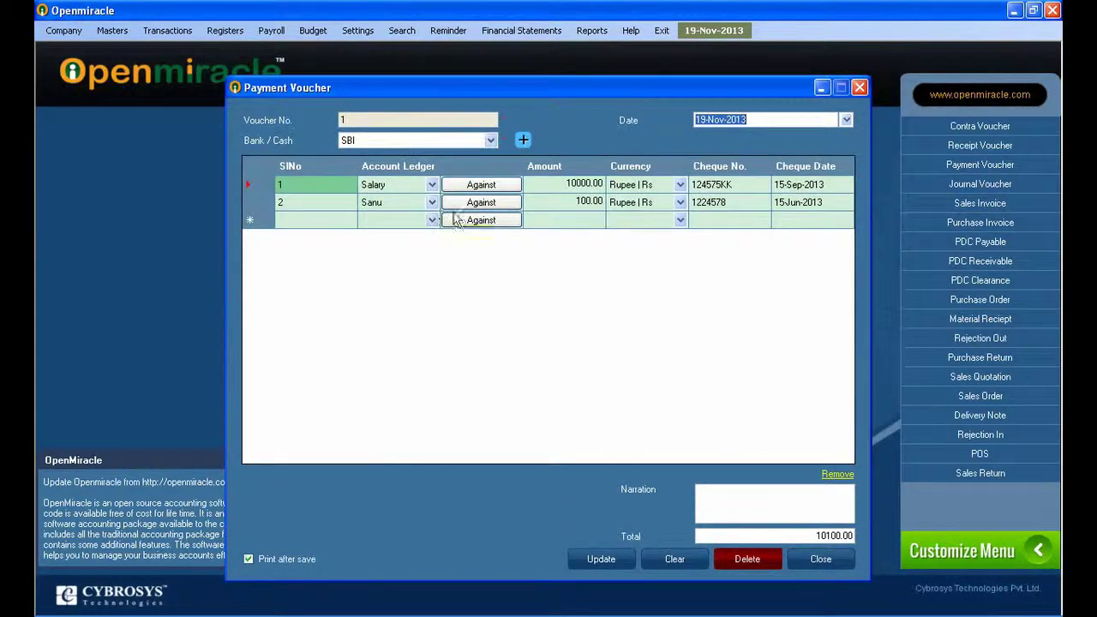
{"action": "left_click", "coordinate": [485, 206]}
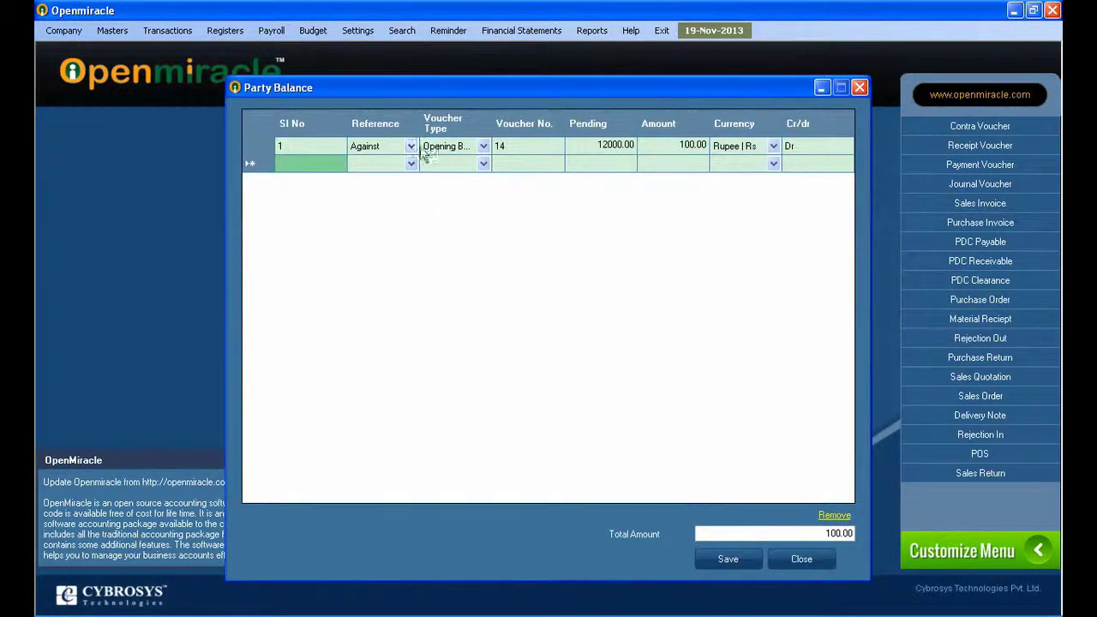
{"action": "left_click", "coordinate": [688, 148]}
{"action": "left_click", "coordinate": [689, 148]}
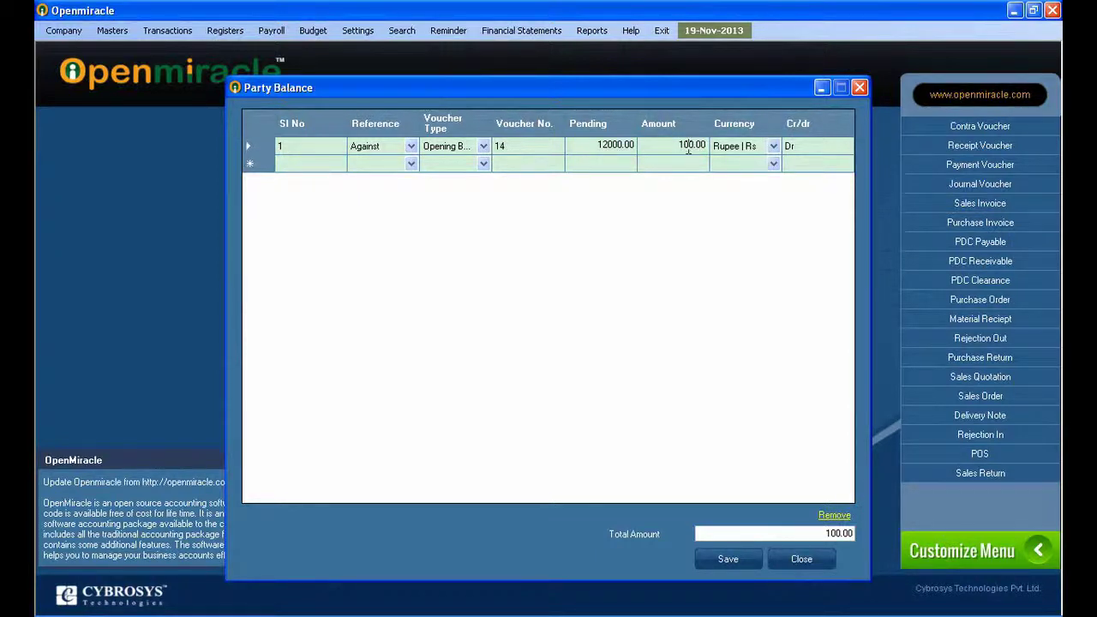
{"action": "type", "text": "1200"}
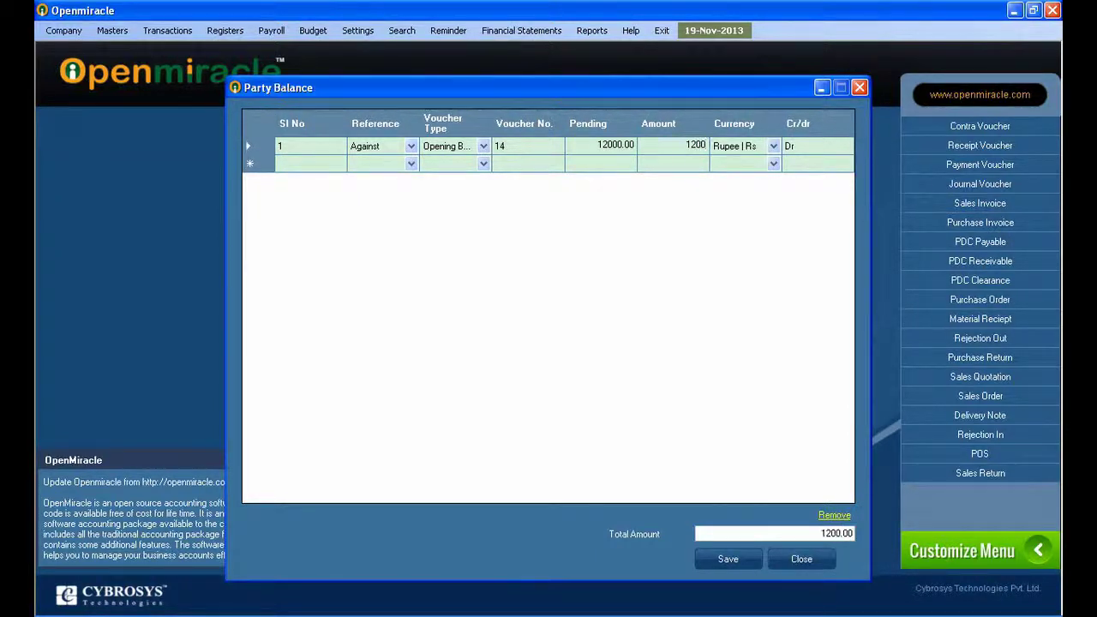
{"action": "left_click", "coordinate": [685, 167]}
{"action": "left_click", "coordinate": [743, 559]}
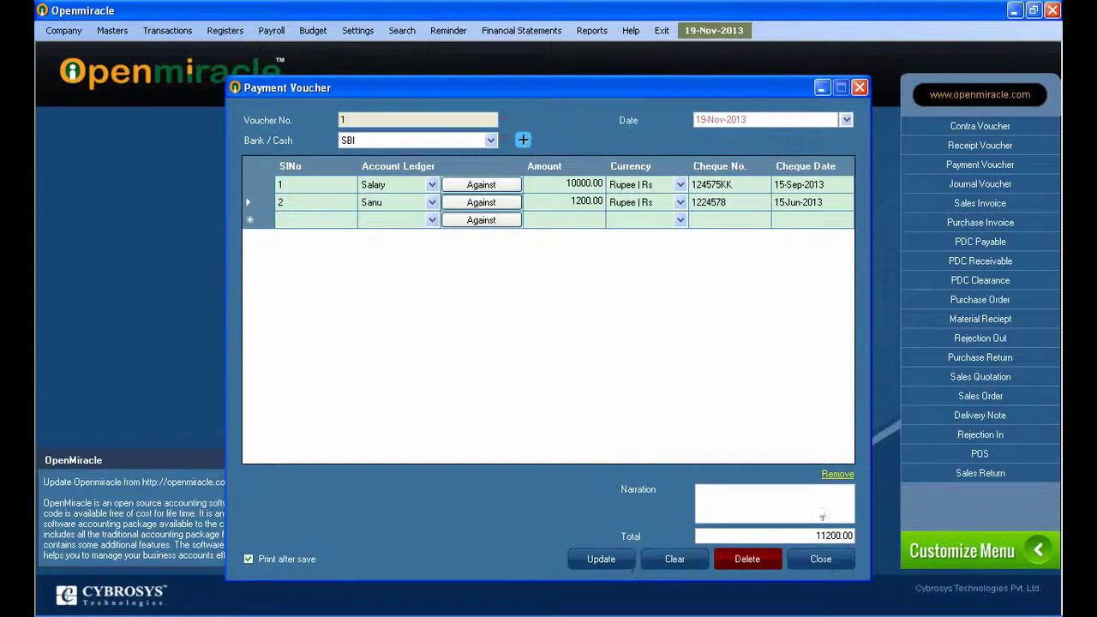
Step: Update the payment voucher, confirming the update and dismissing the notice
{"action": "left_click", "coordinate": [604, 560]}
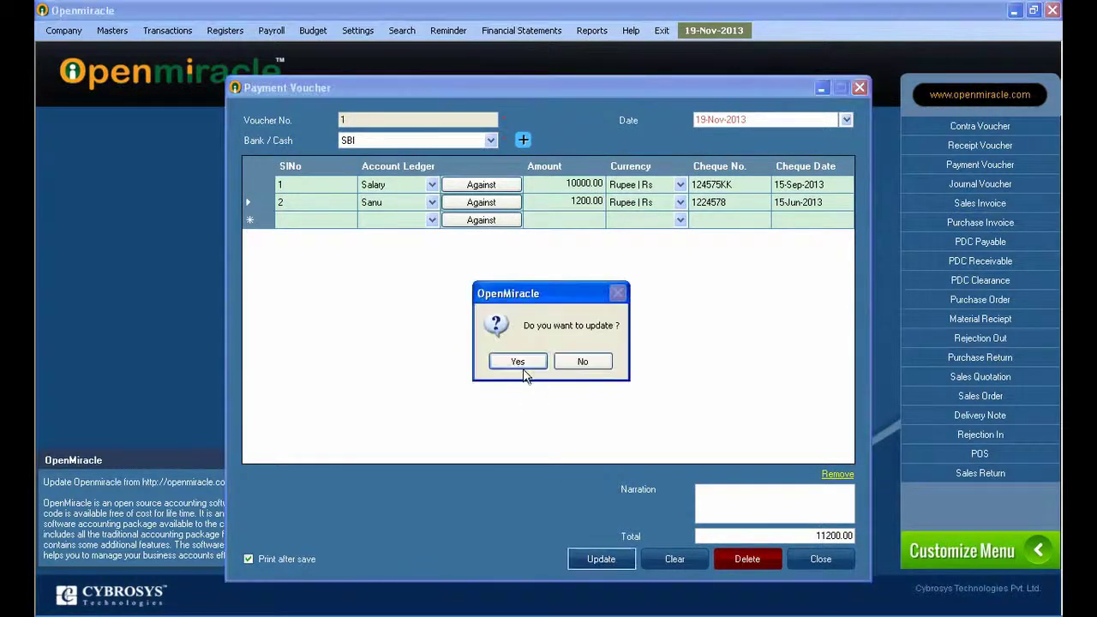
{"action": "left_click", "coordinate": [524, 363]}
{"action": "left_click", "coordinate": [551, 363]}
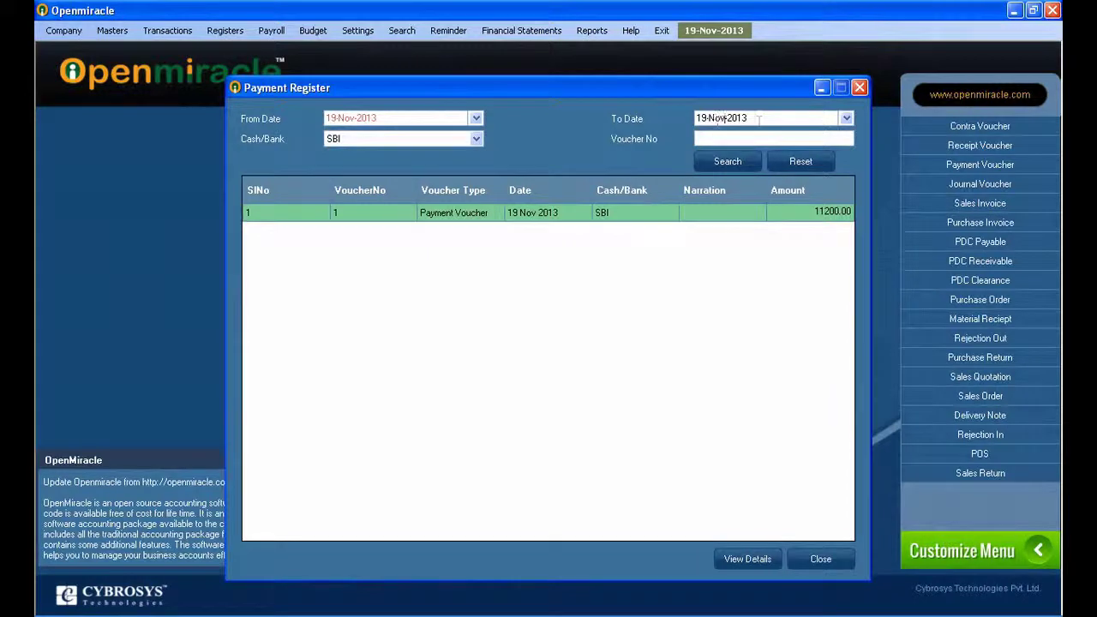
Step: Reopen the SBI payment voucher, remove its second line, and delete the whole voucher, confirming both actions
{"action": "double_click", "coordinate": [482, 213]}
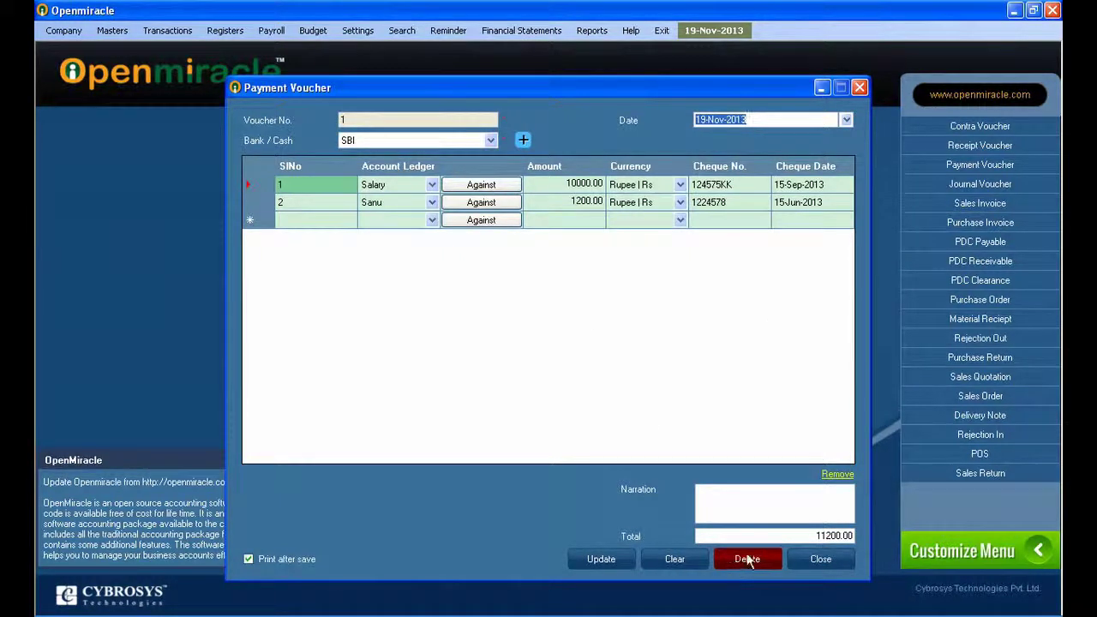
{"action": "left_click", "coordinate": [301, 205]}
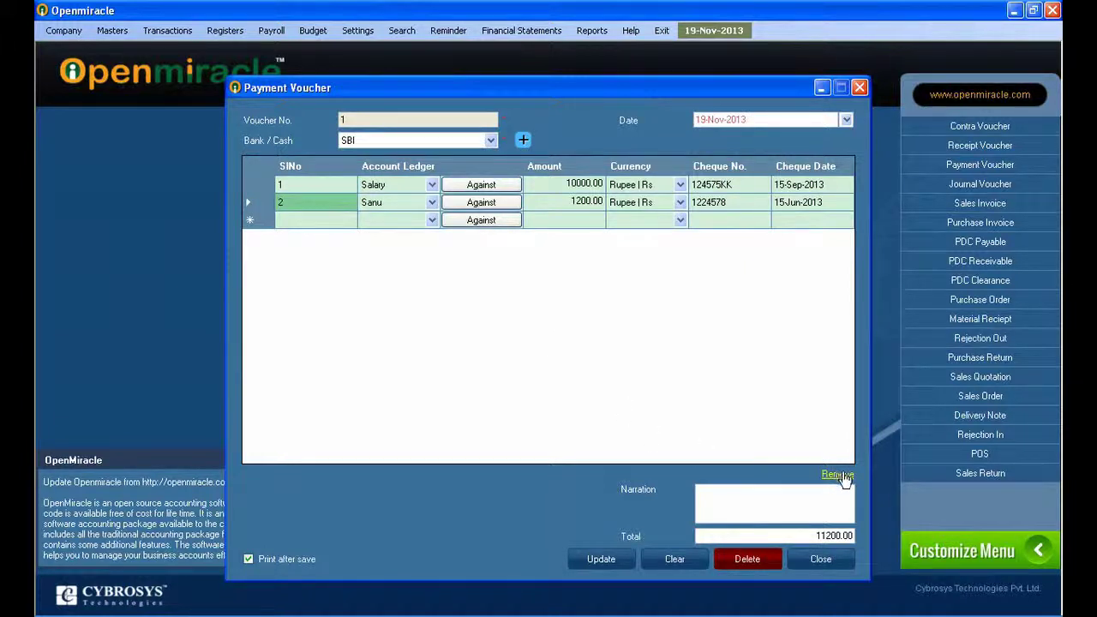
{"action": "left_click", "coordinate": [845, 480]}
{"action": "left_click", "coordinate": [530, 364]}
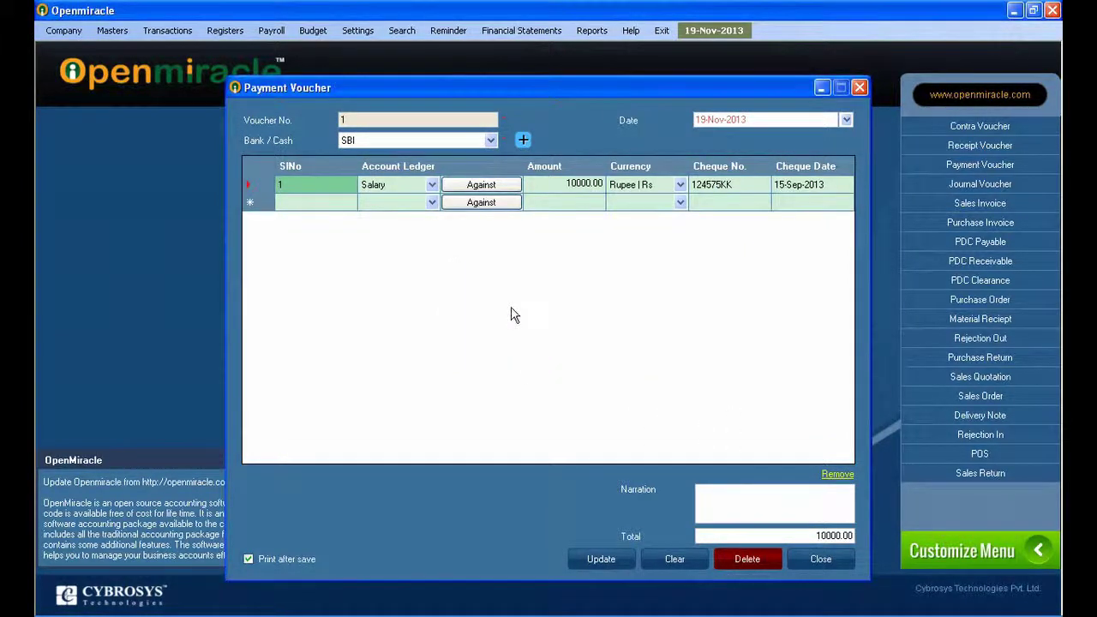
{"action": "left_click", "coordinate": [748, 562]}
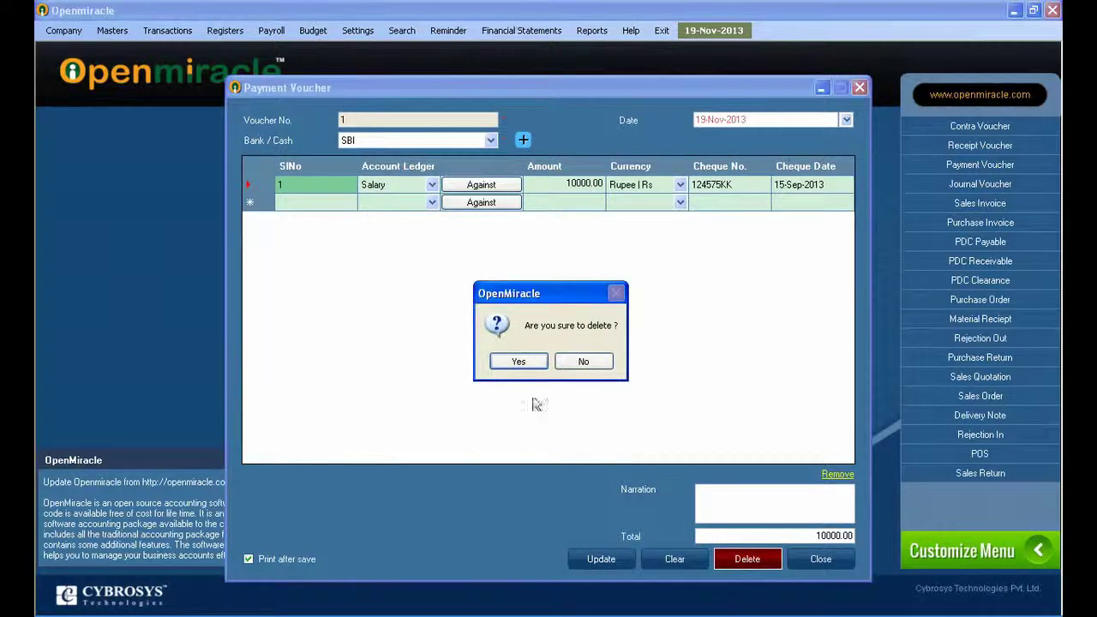
{"action": "left_click", "coordinate": [515, 362]}
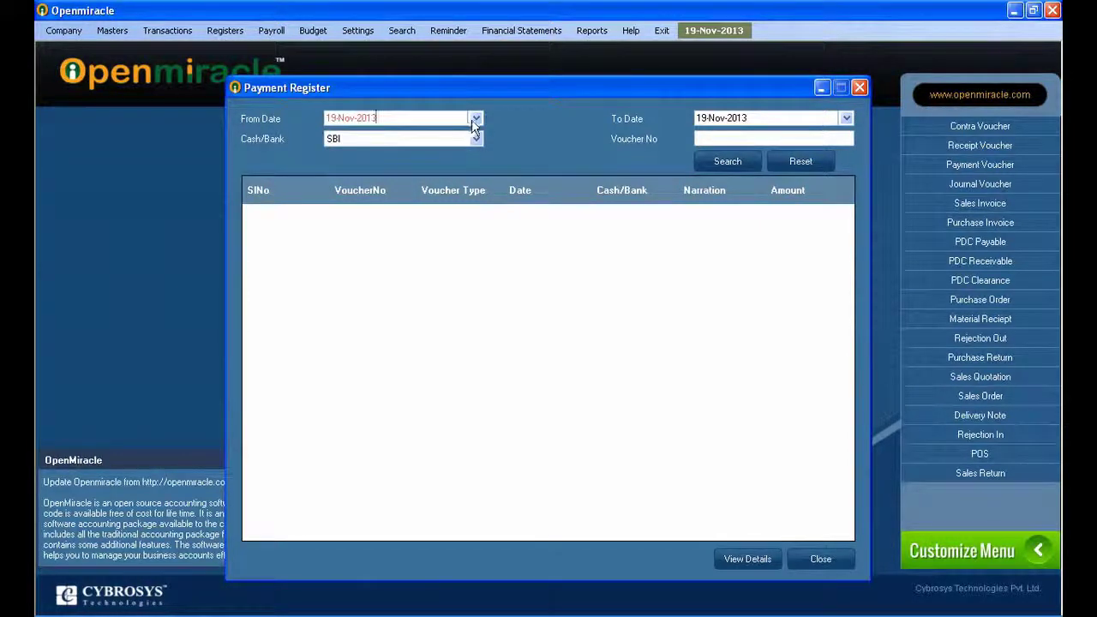
Step: Set the register's start date to 04-Nov-2013 and search for SBI payments from that date
{"action": "left_click", "coordinate": [476, 118]}
{"action": "left_click", "coordinate": [502, 177]}
{"action": "left_click", "coordinate": [726, 163]}
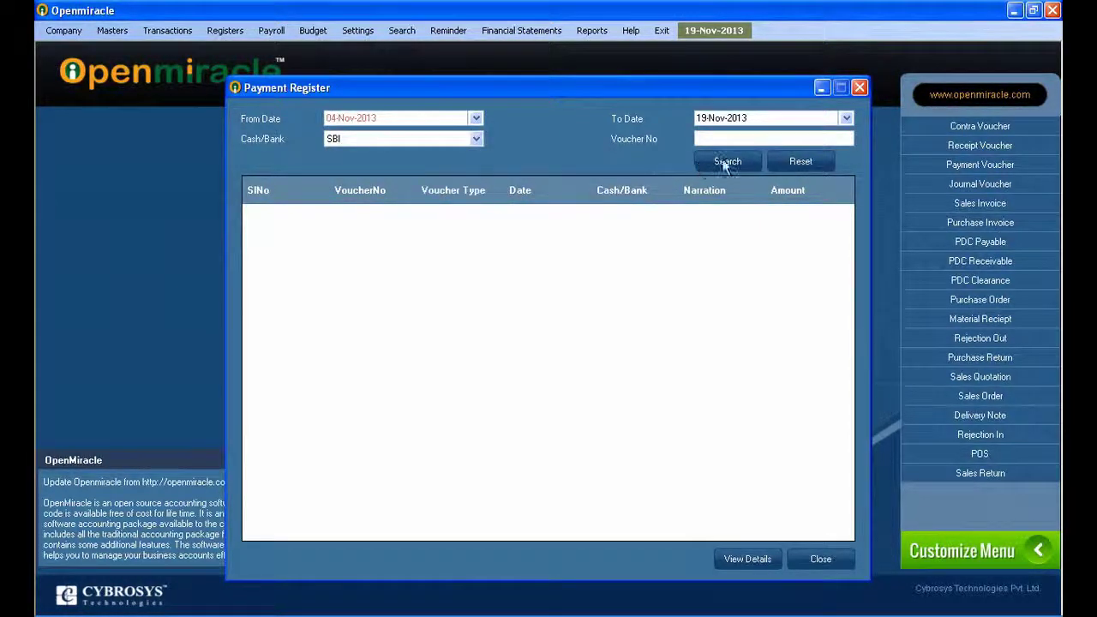